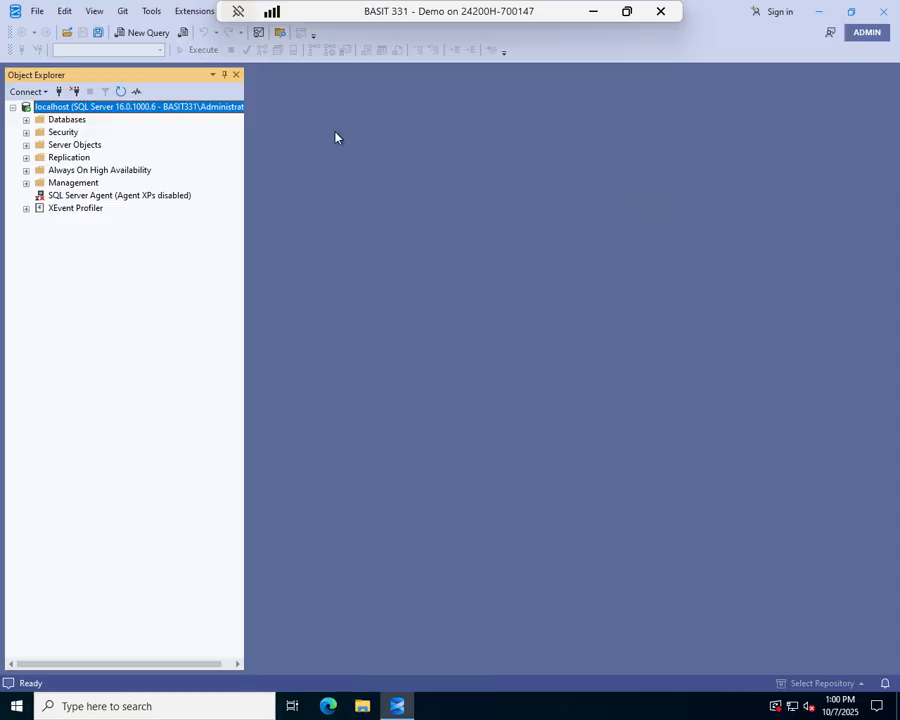
- Expand the AdventureWorksLT2022 database down to the indexes of the SalesLT.CustomerAddress table and widen Object Explorer to show the full index names
click(26, 120)
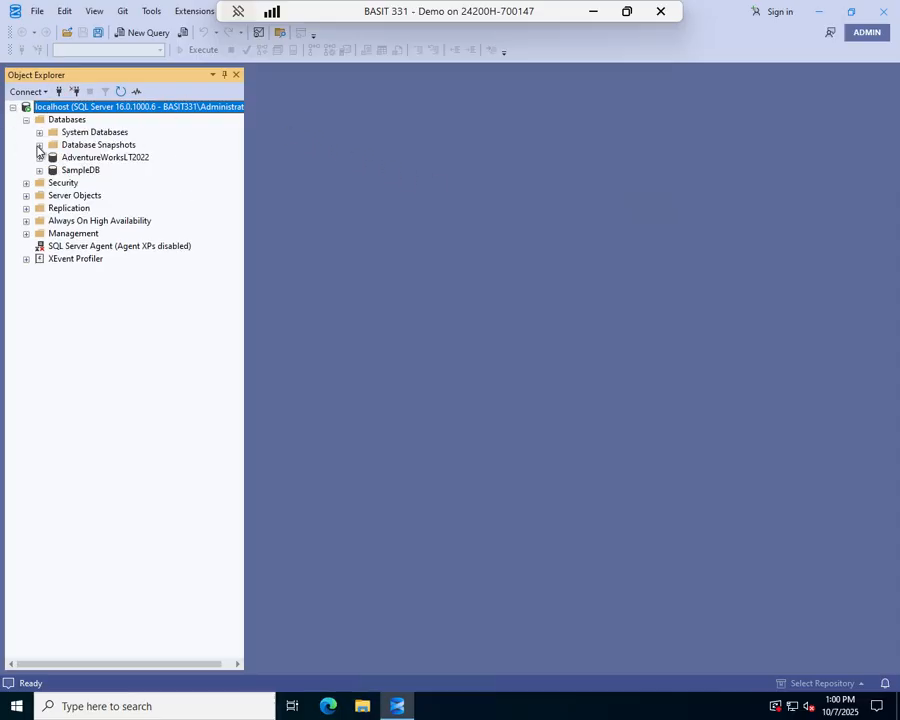
double_click(115, 158)
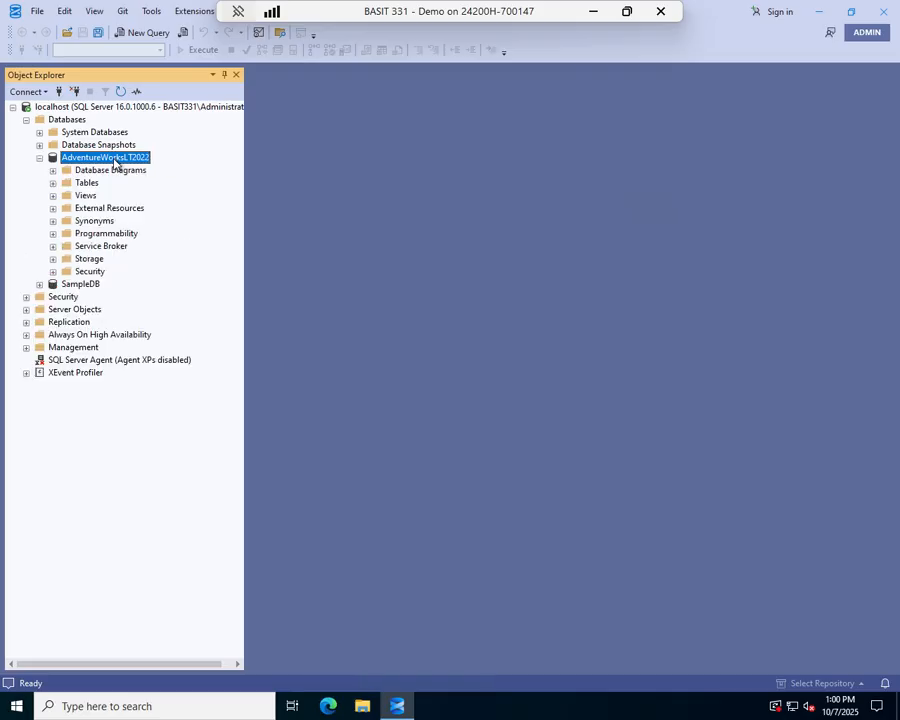
double_click(86, 183)
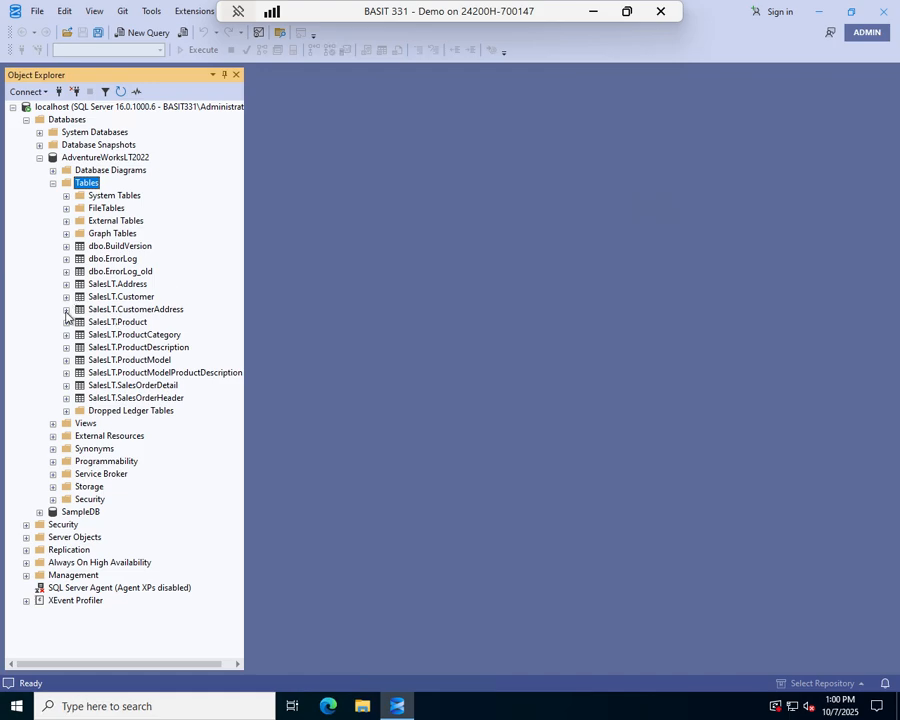
click(93, 311)
double_click(93, 311)
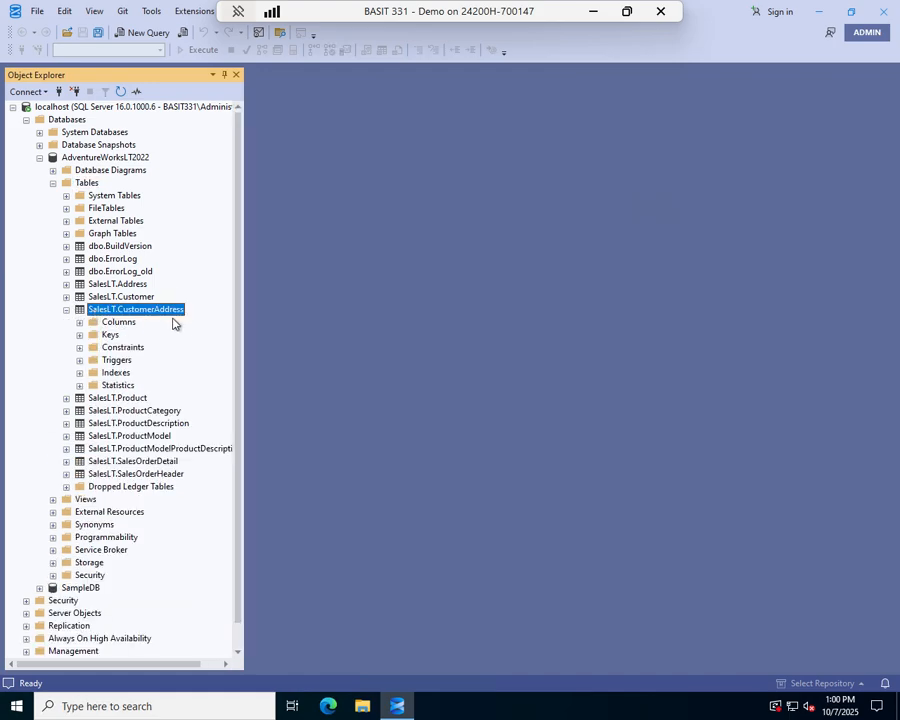
click(116, 376)
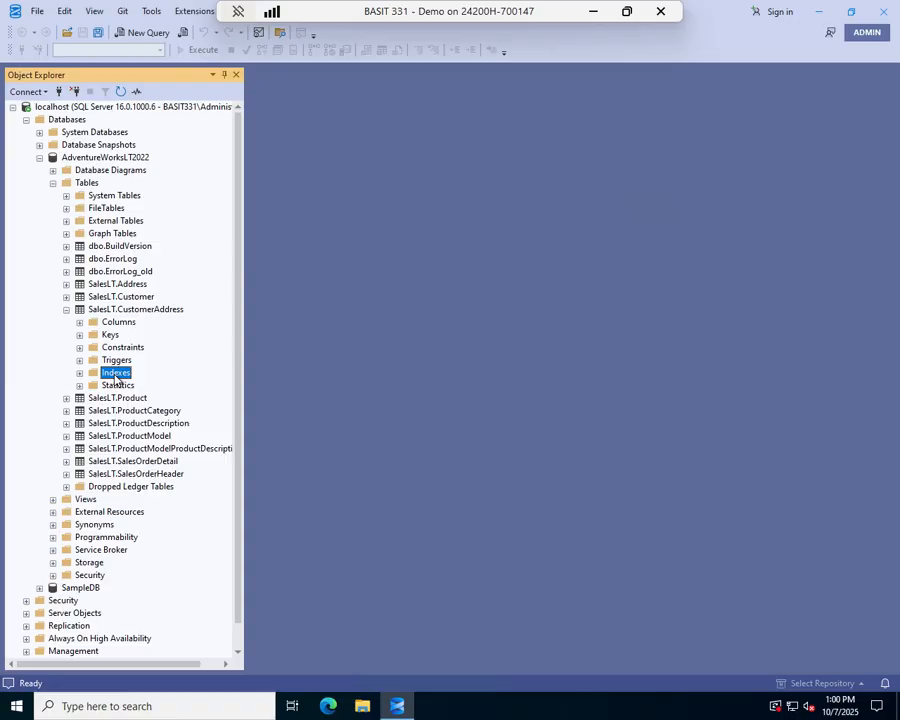
double_click(116, 376)
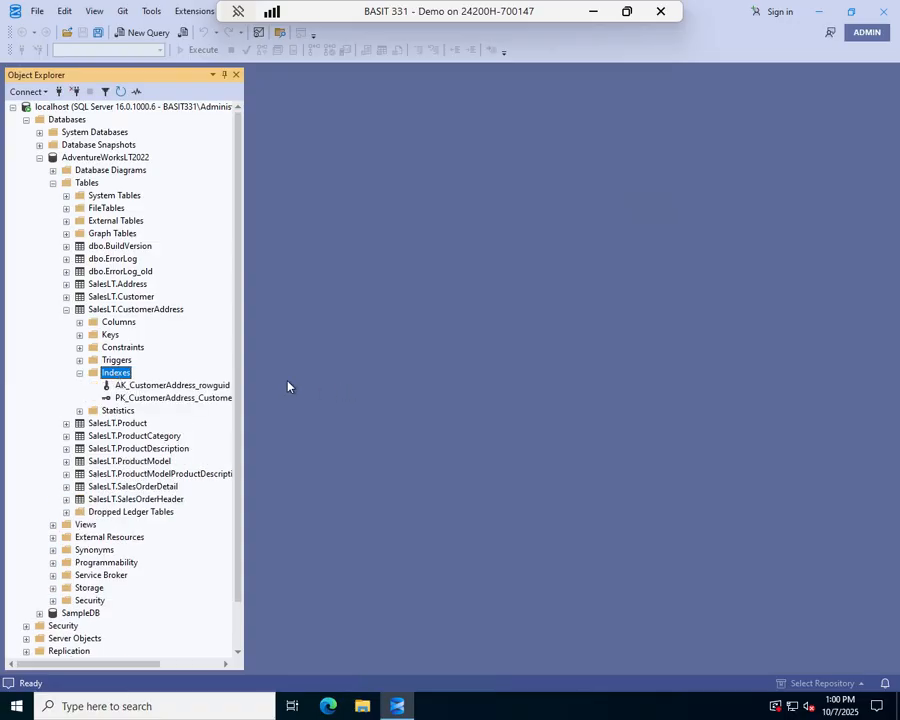
drag(245, 333, 426, 330)
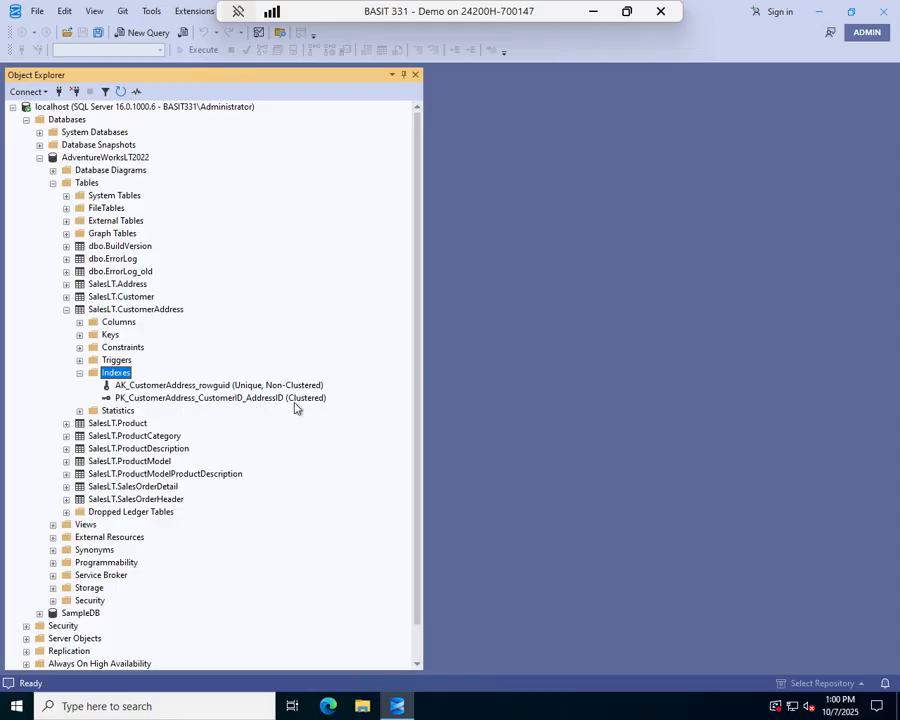
- Examine the general, options and fragmentation properties of the clustered index PK_CustomerAddress_CustomerID_AddressID, leaving them without changes
click(148, 398)
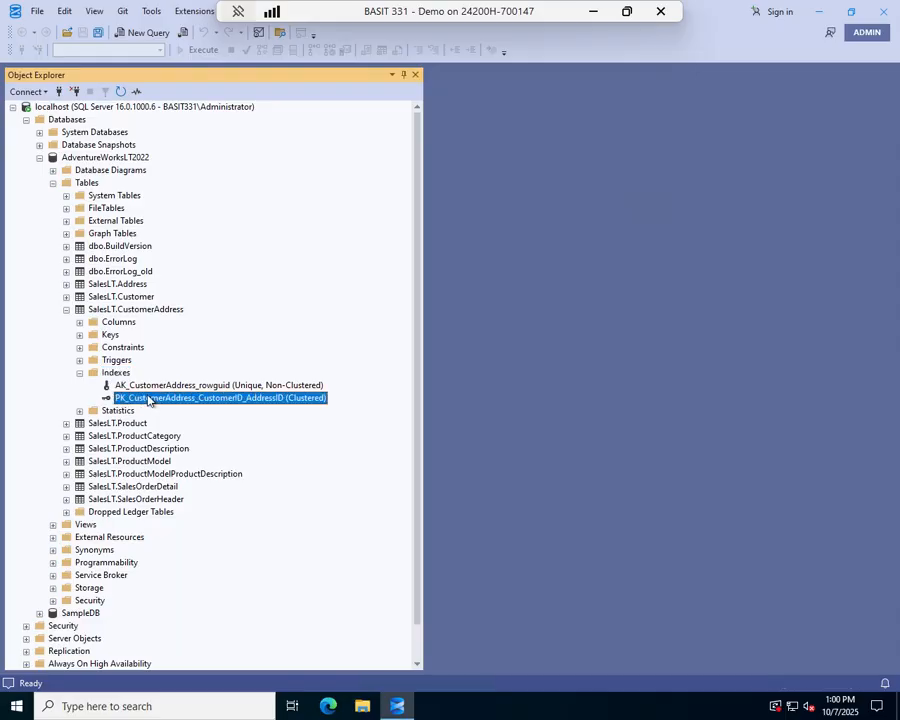
double_click(148, 398)
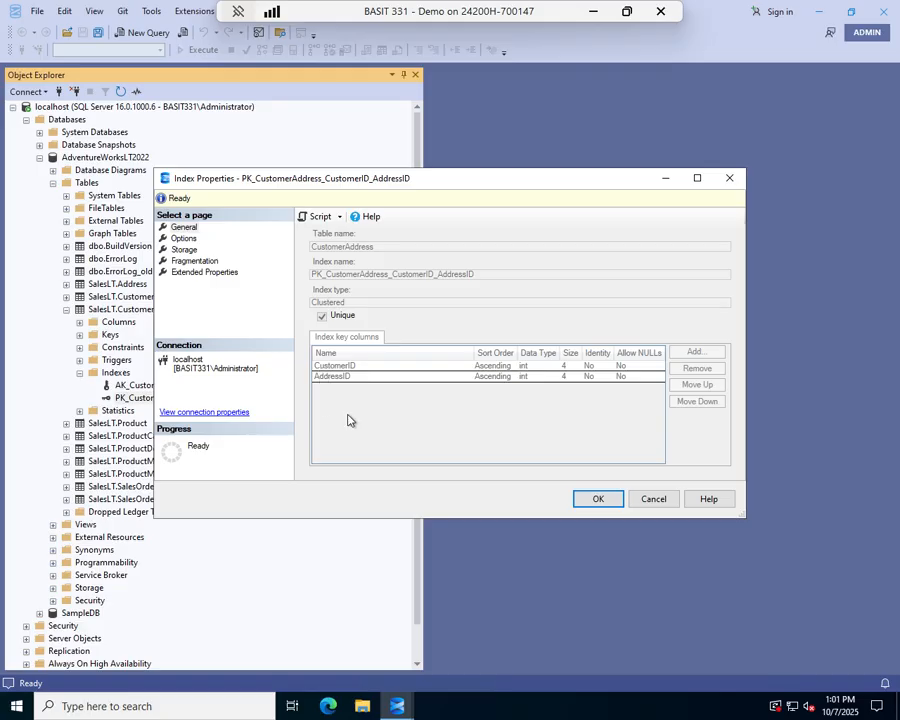
click(183, 239)
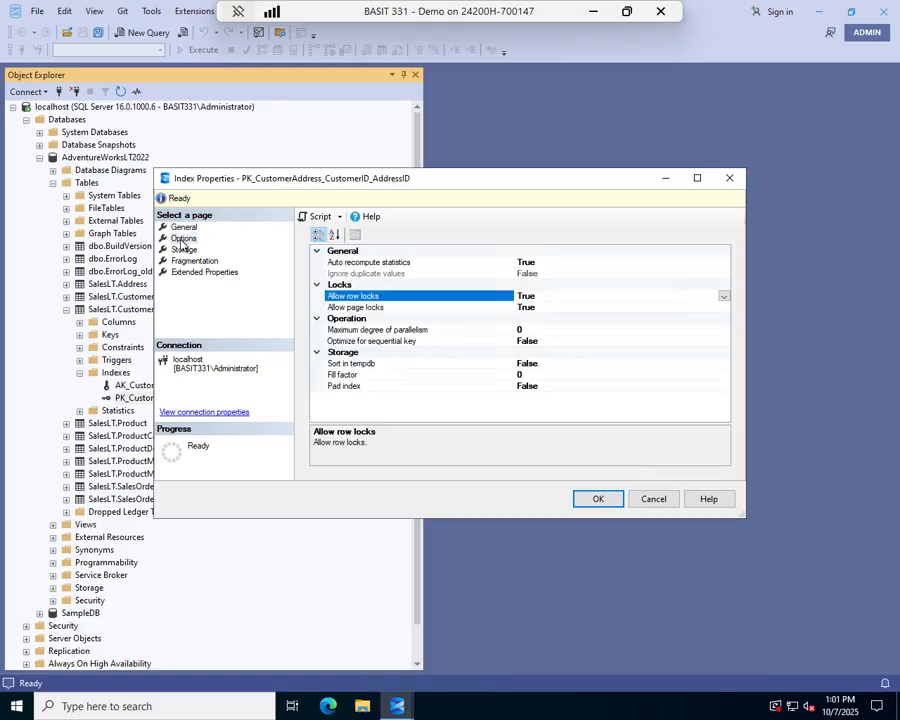
click(180, 228)
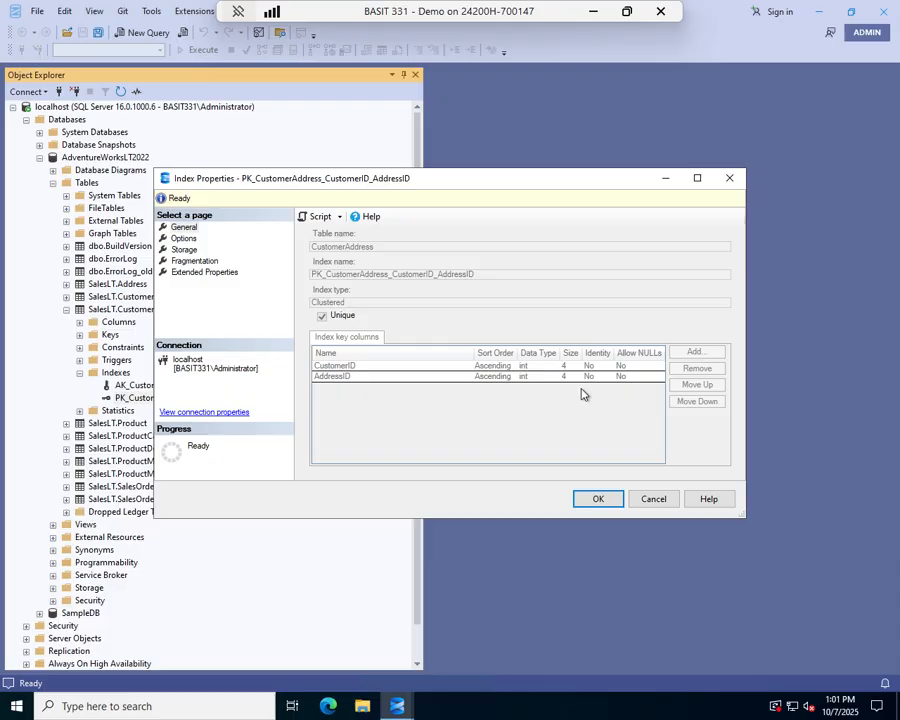
click(183, 238)
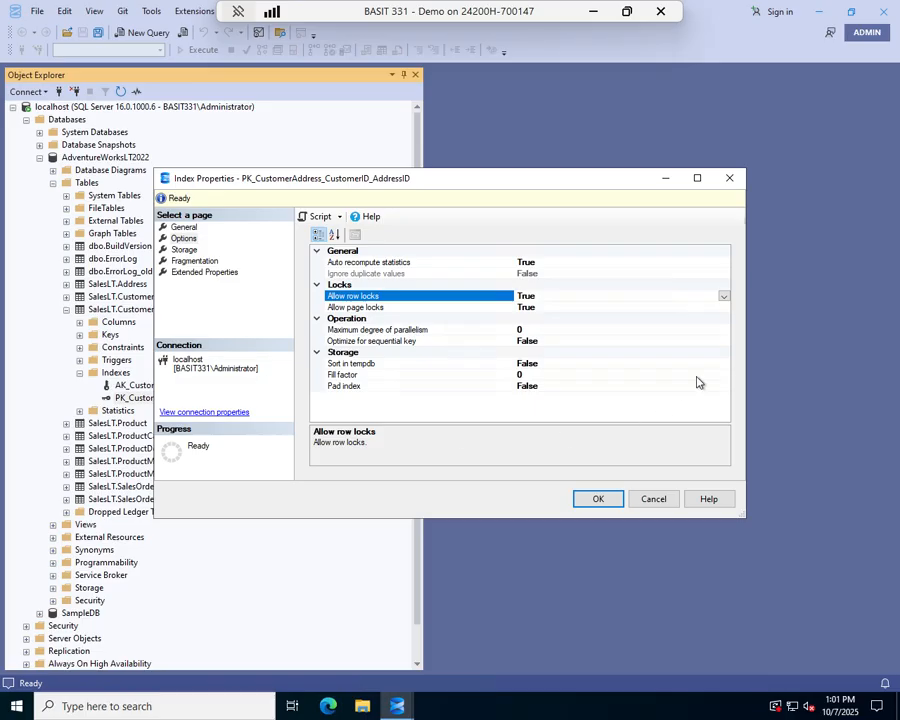
click(341, 264)
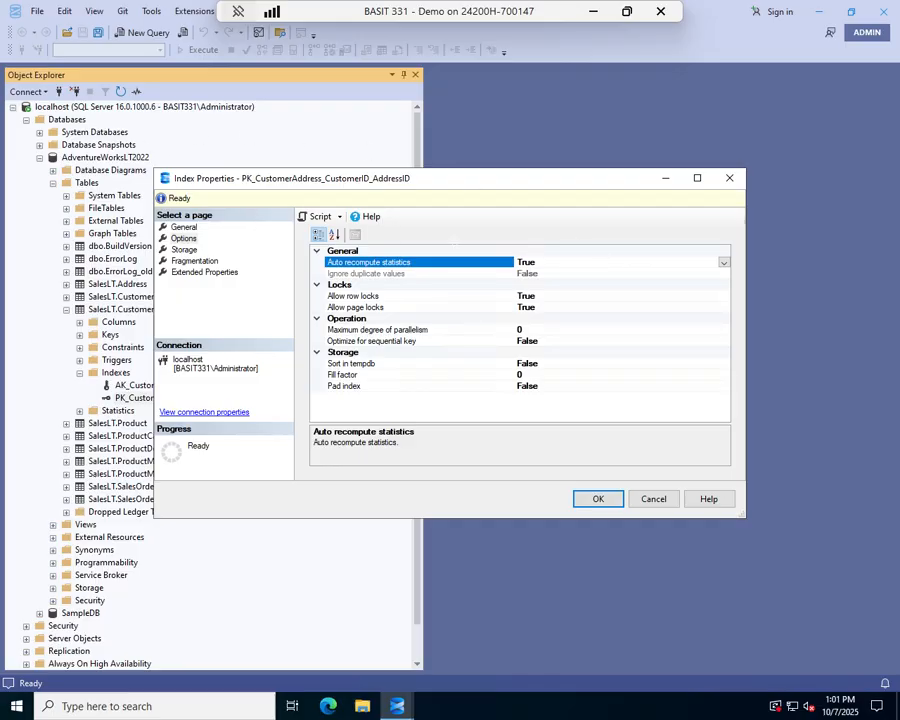
click(185, 227)
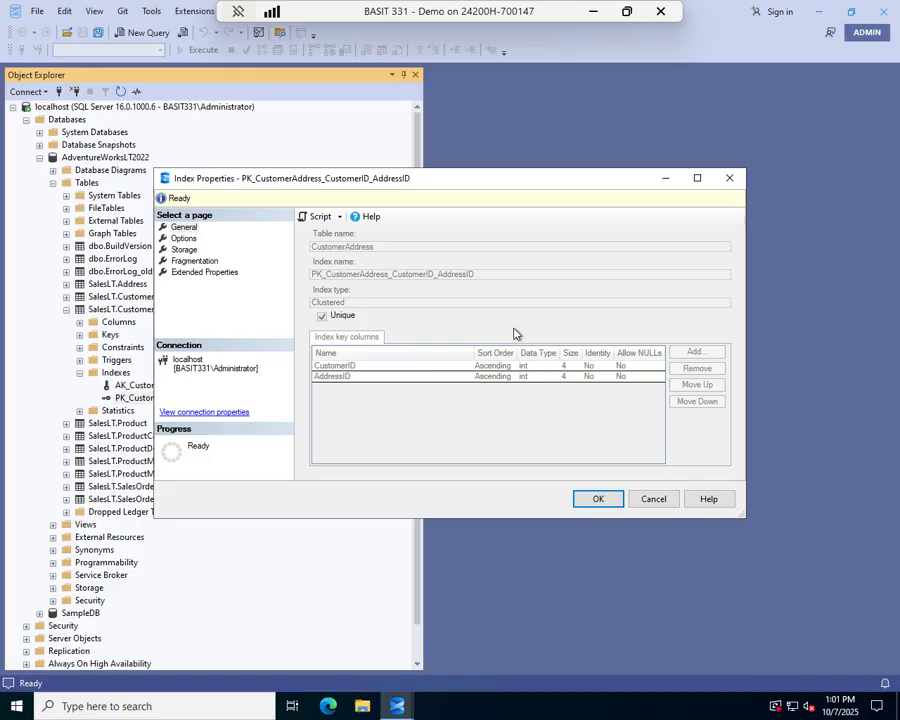
click(184, 238)
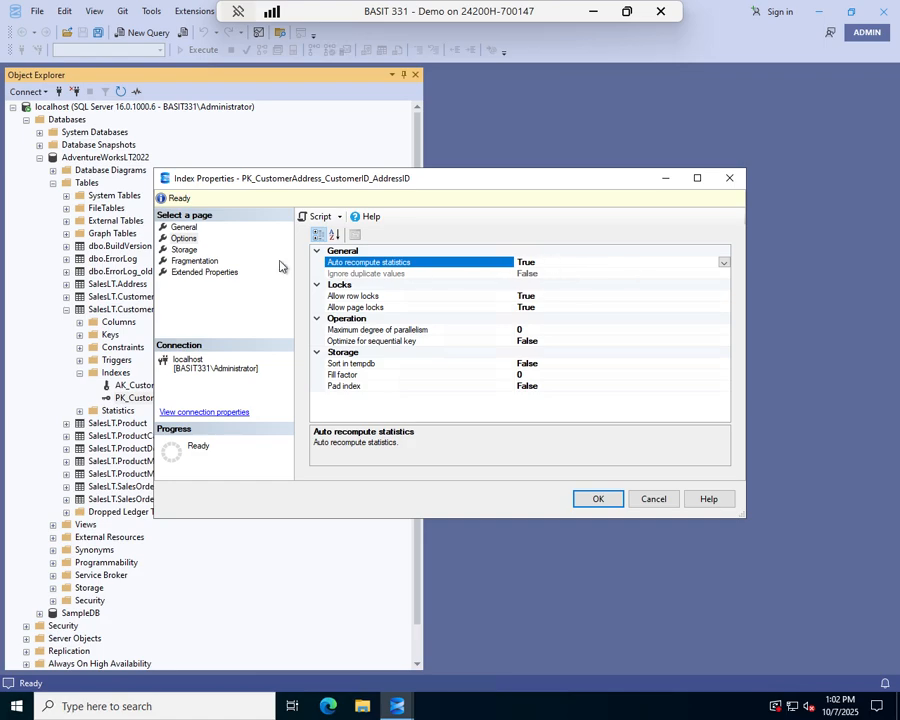
click(193, 262)
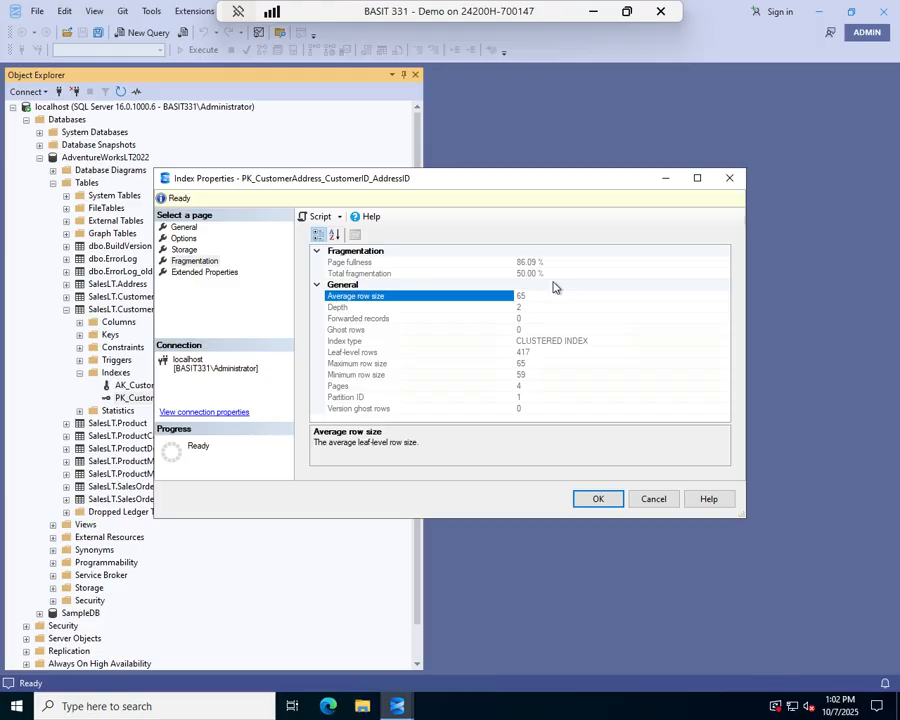
click(662, 500)
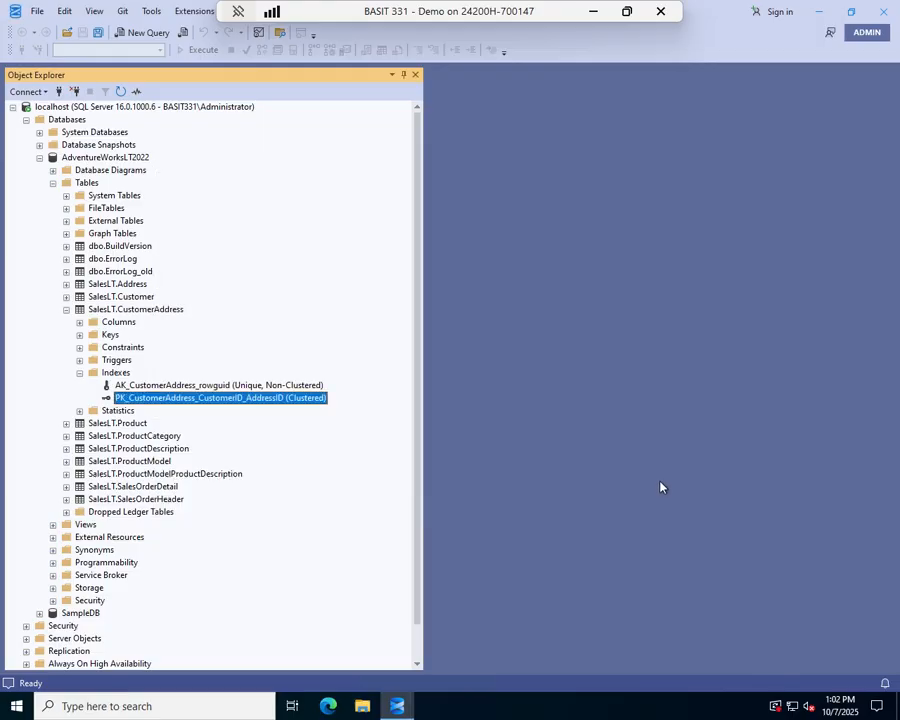
- Start a new non-clustered, non-unique index on the CustomerAddress table and name it Temp-Index
right_click(117, 379)
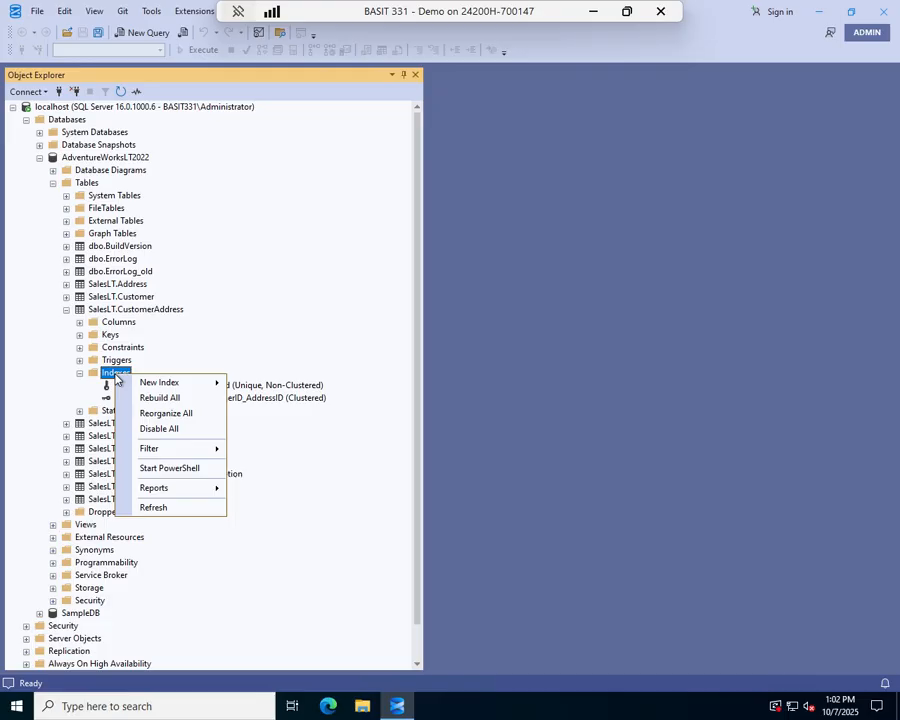
mouse_move(163, 387)
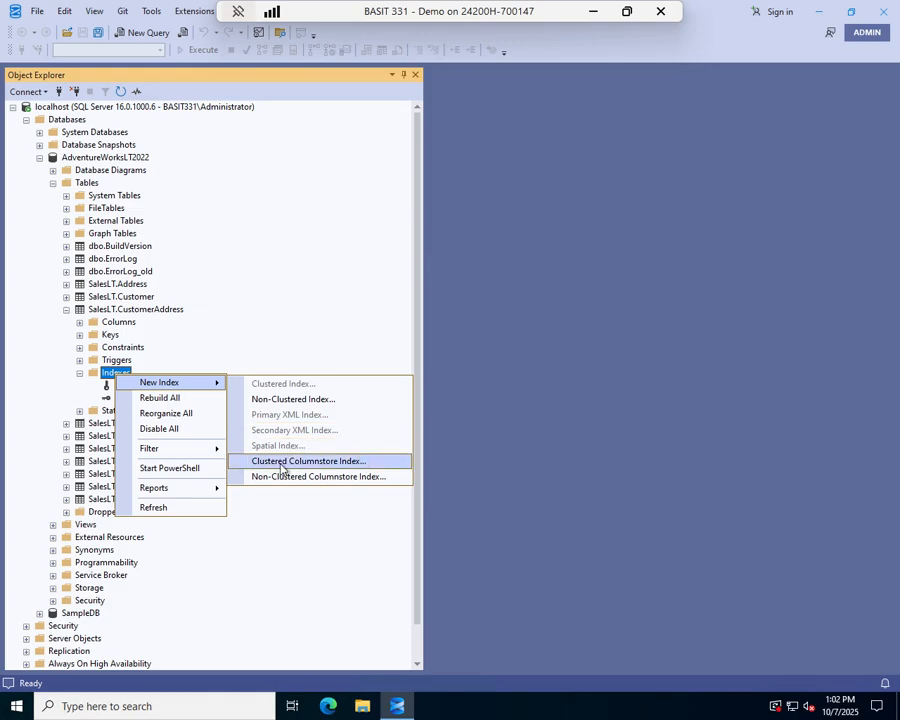
click(281, 400)
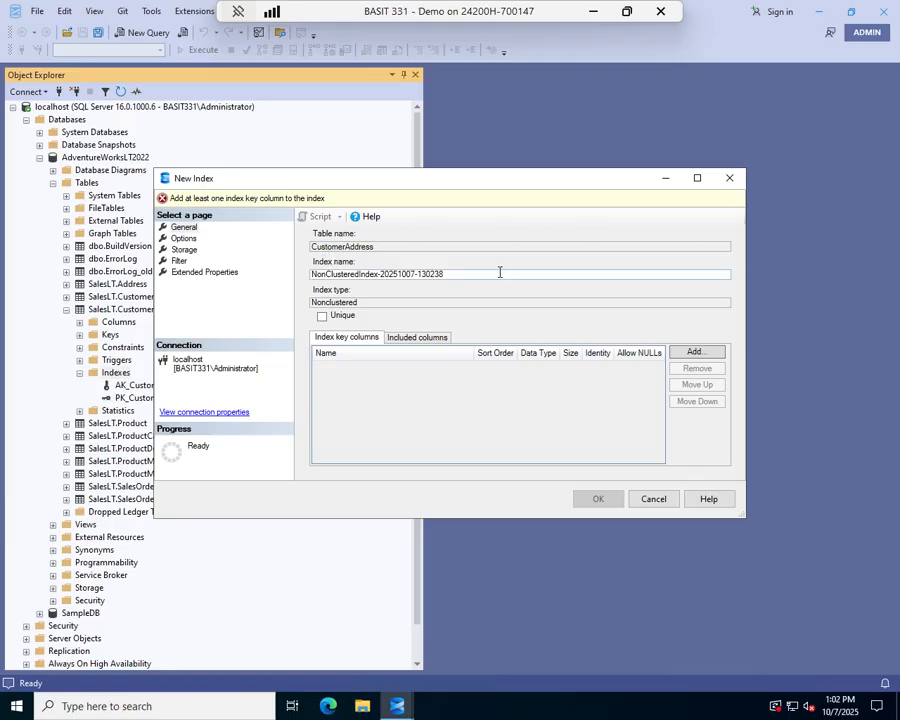
drag(484, 275, 235, 280)
text(Temp_)
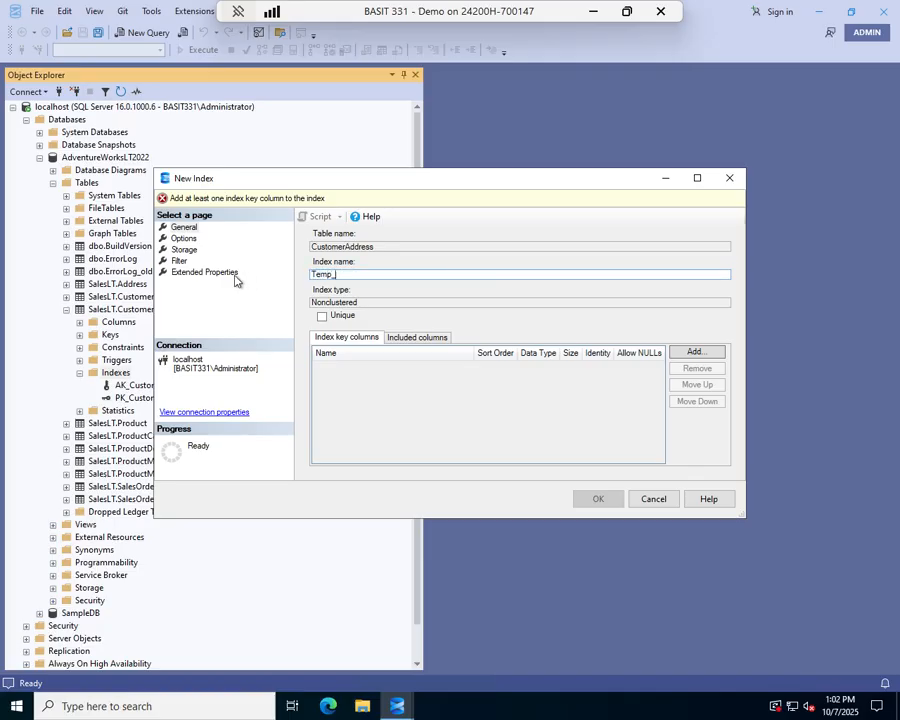
key(BackSpace)
key(BackSpace)
text(-Index)
click(322, 318)
click(323, 318)
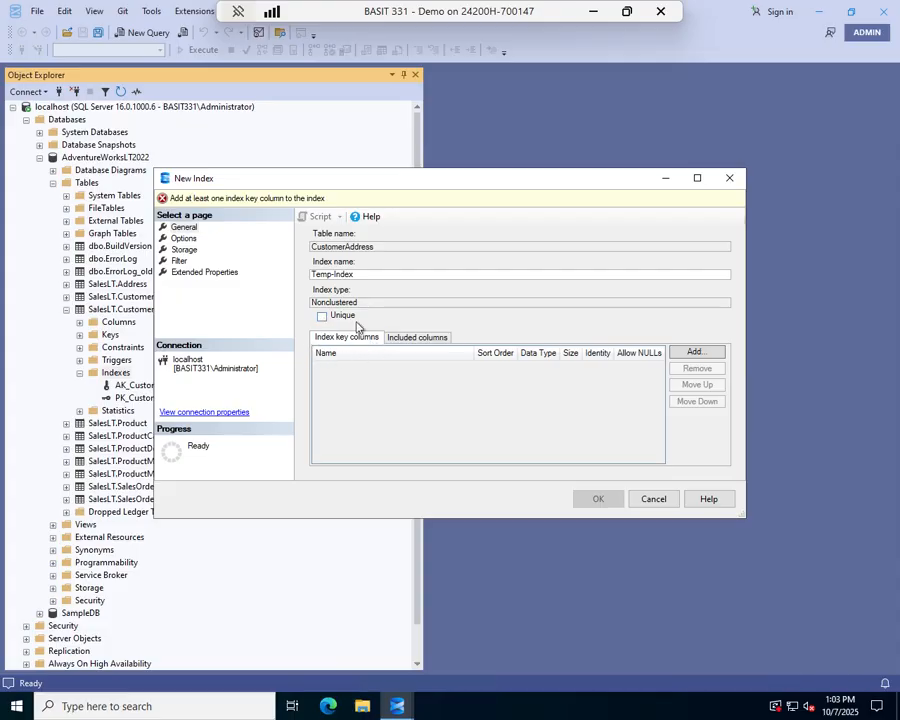
- Add the ModifiedDate column as an index key column of Temp-Index
click(707, 353)
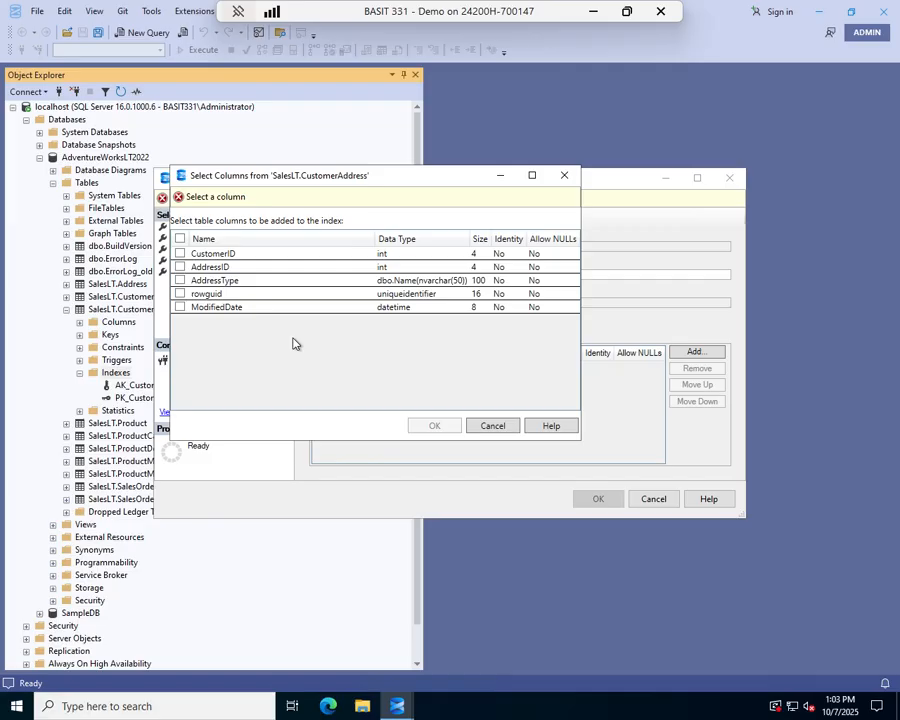
click(180, 308)
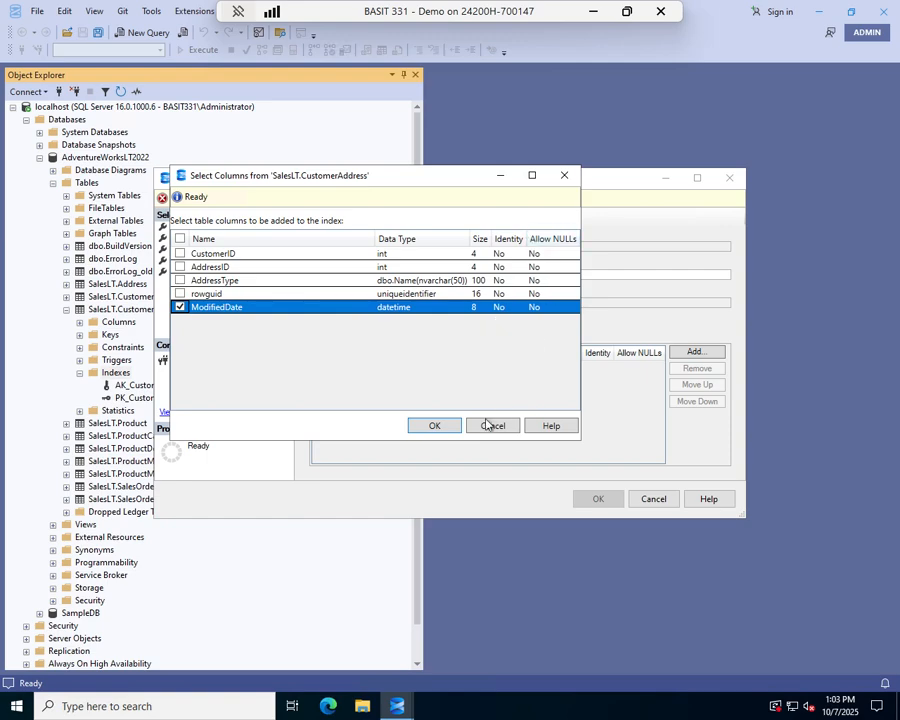
click(430, 427)
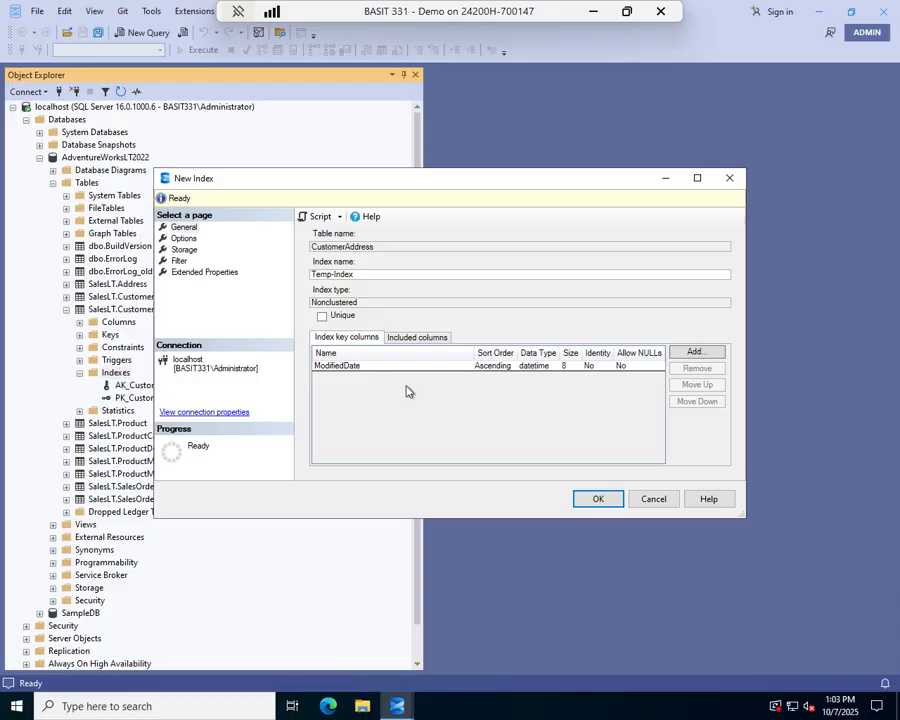
- Review the new index's included columns and the sort order choices for the ModifiedDate key column
click(408, 340)
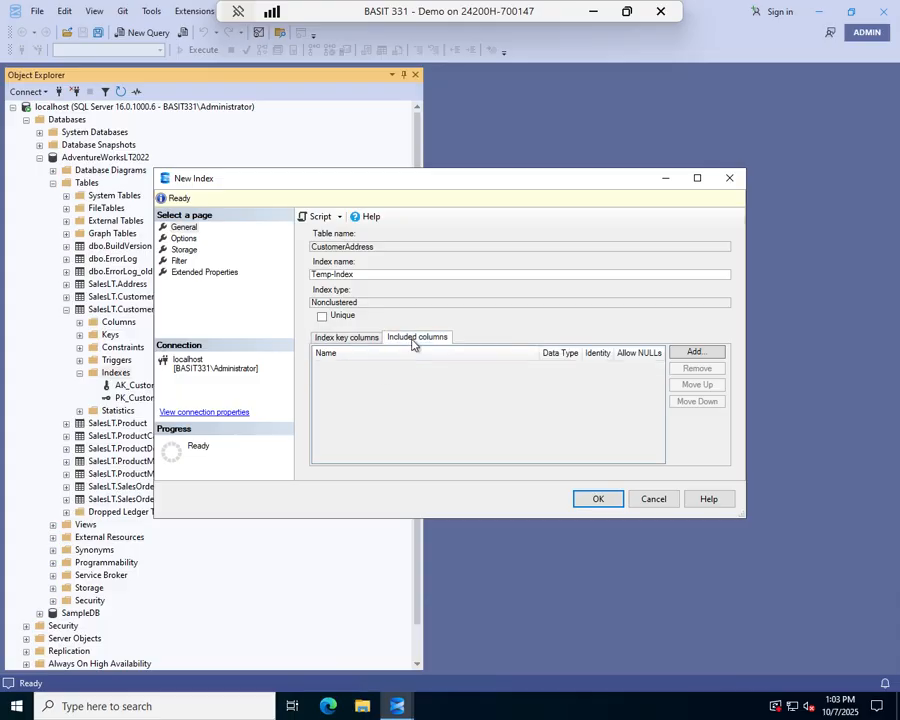
click(346, 338)
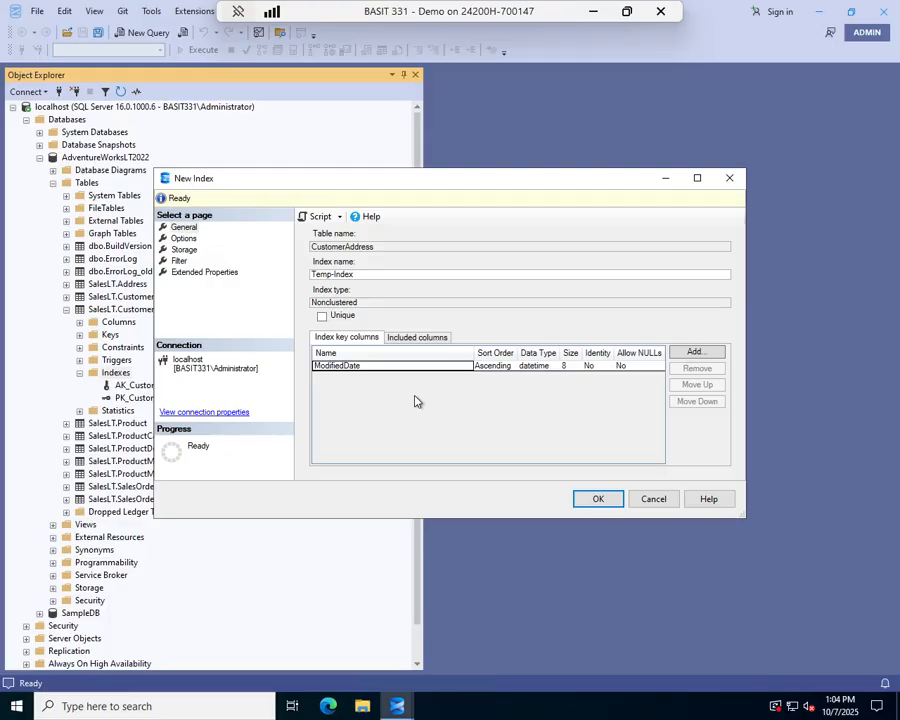
click(417, 338)
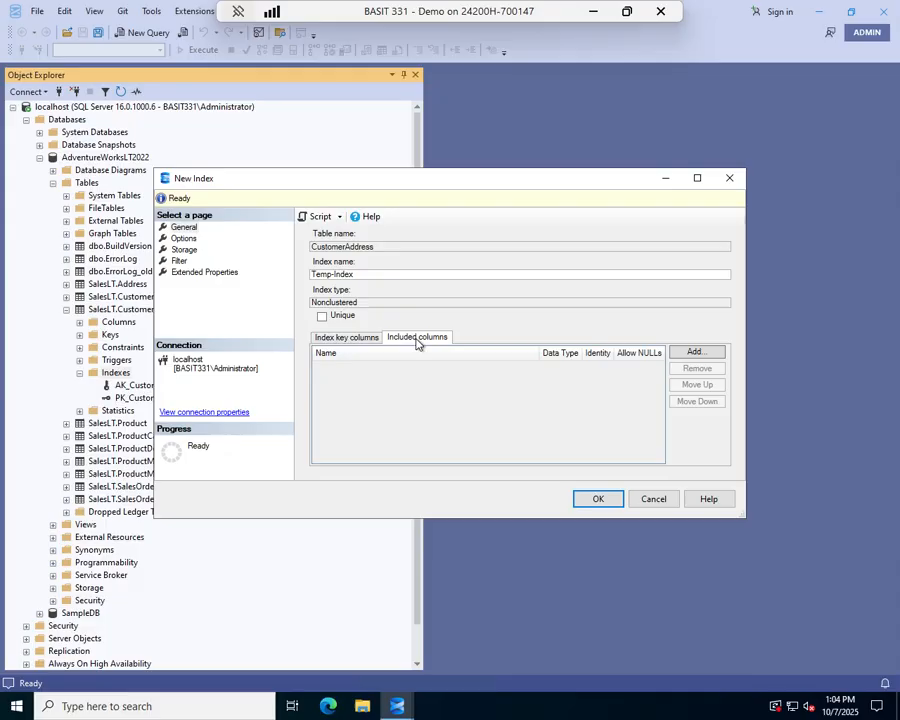
click(366, 343)
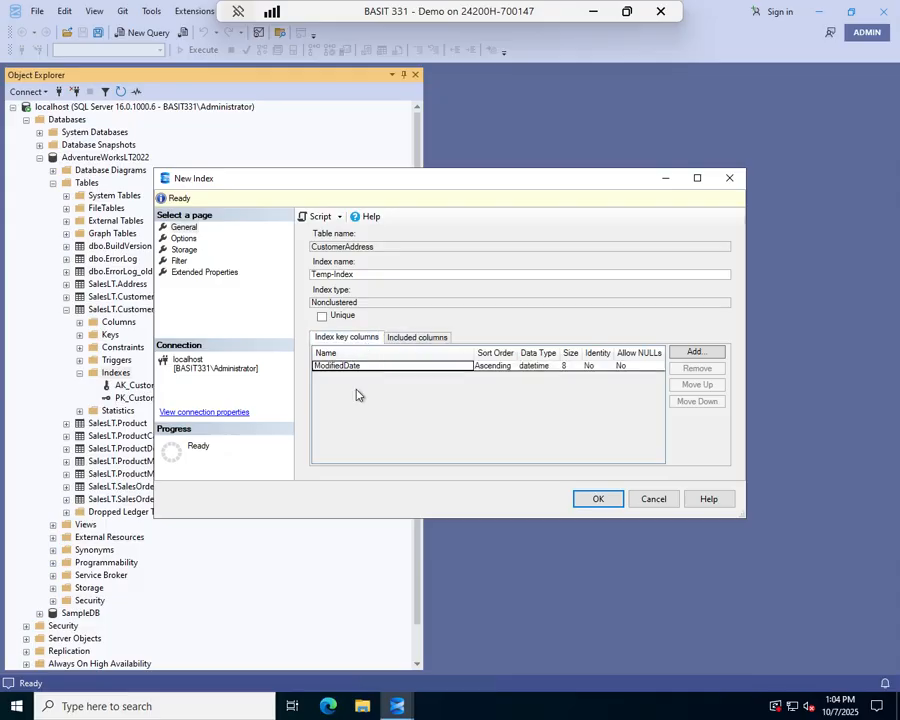
click(502, 372)
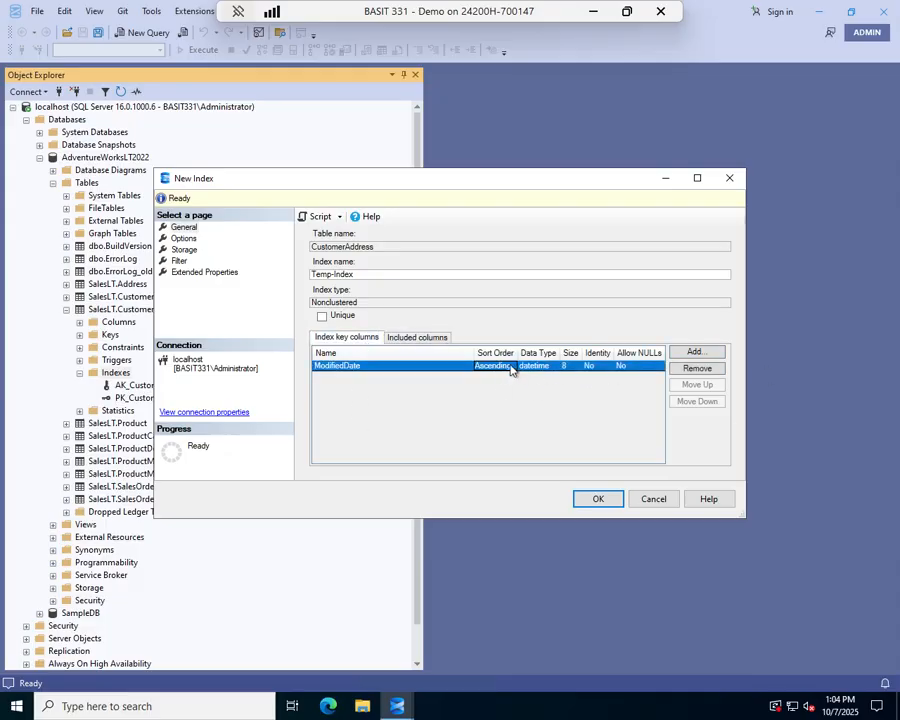
click(512, 370)
click(509, 367)
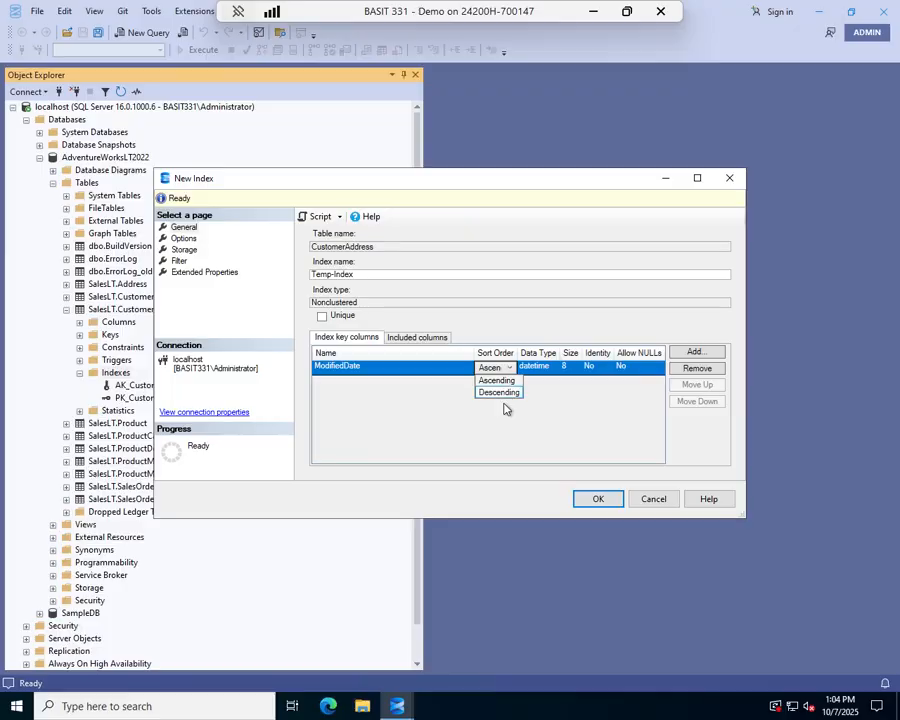
click(677, 434)
- Check the new index's options, including auto recompute statistics, and create Temp-Index
click(184, 240)
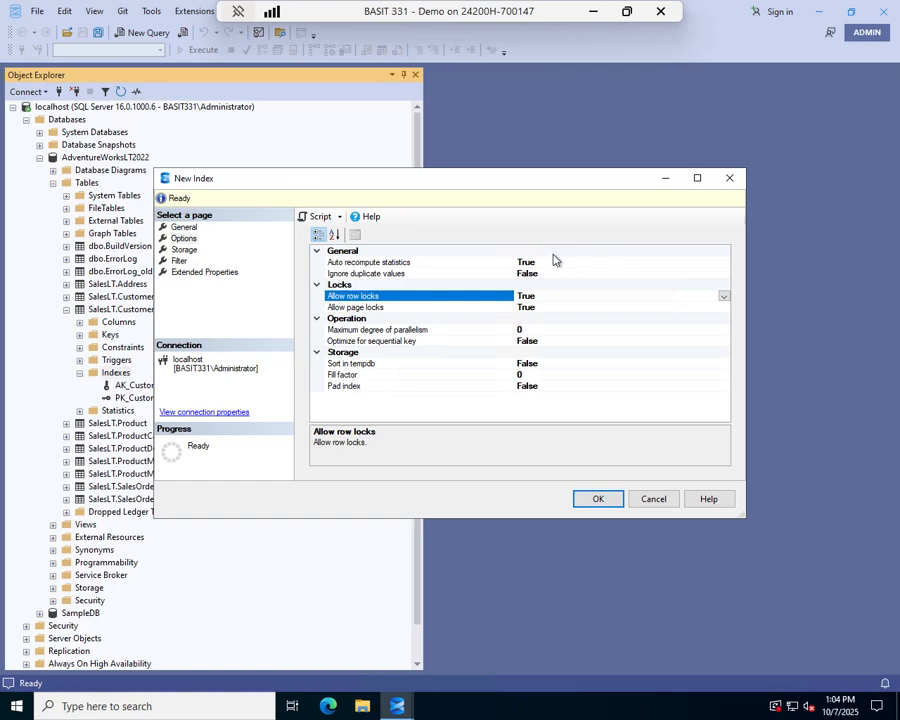
click(550, 261)
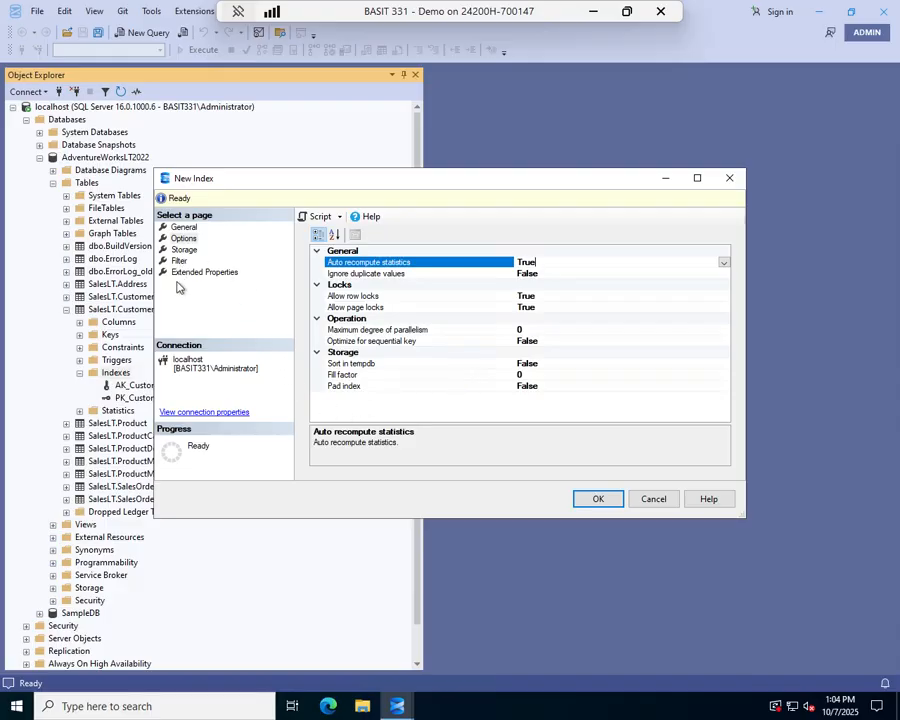
click(596, 499)
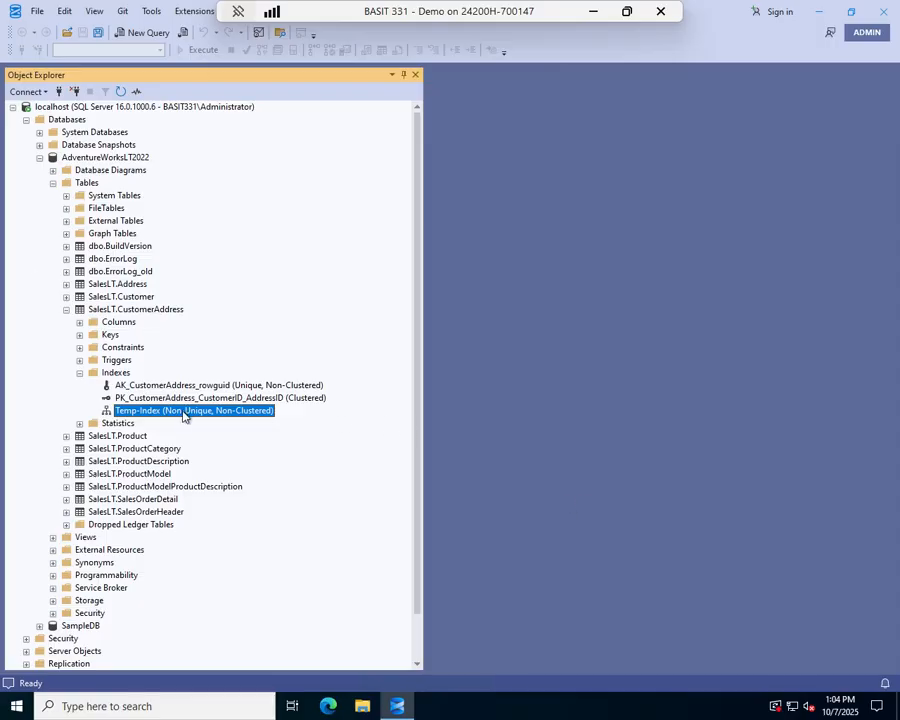
- Check the fragmentation details in the properties of Temp-Index on the CustomerAddress table
right_click(184, 417)
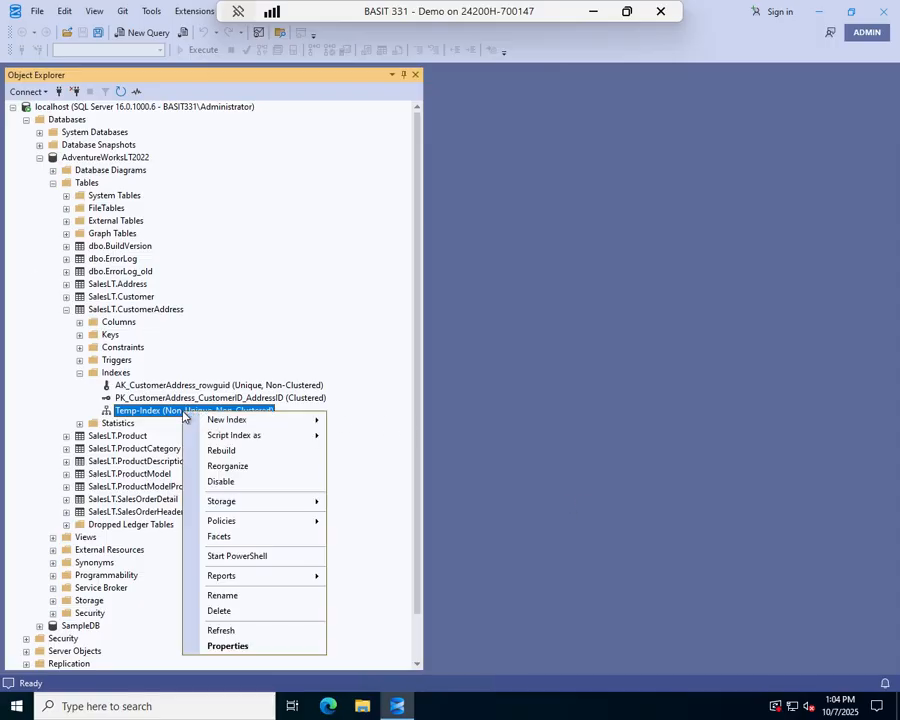
click(232, 645)
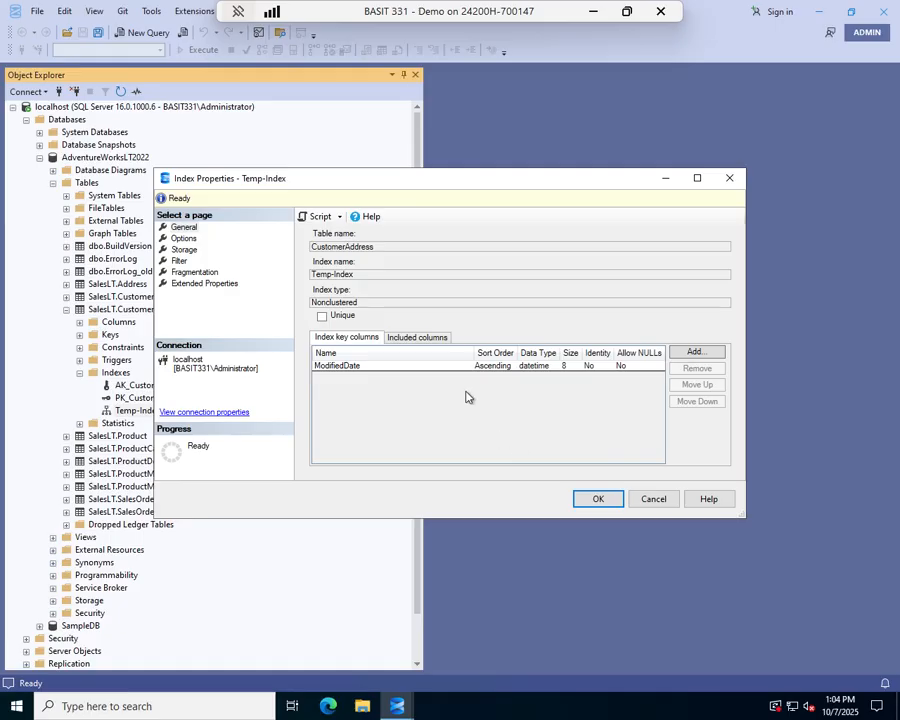
click(213, 274)
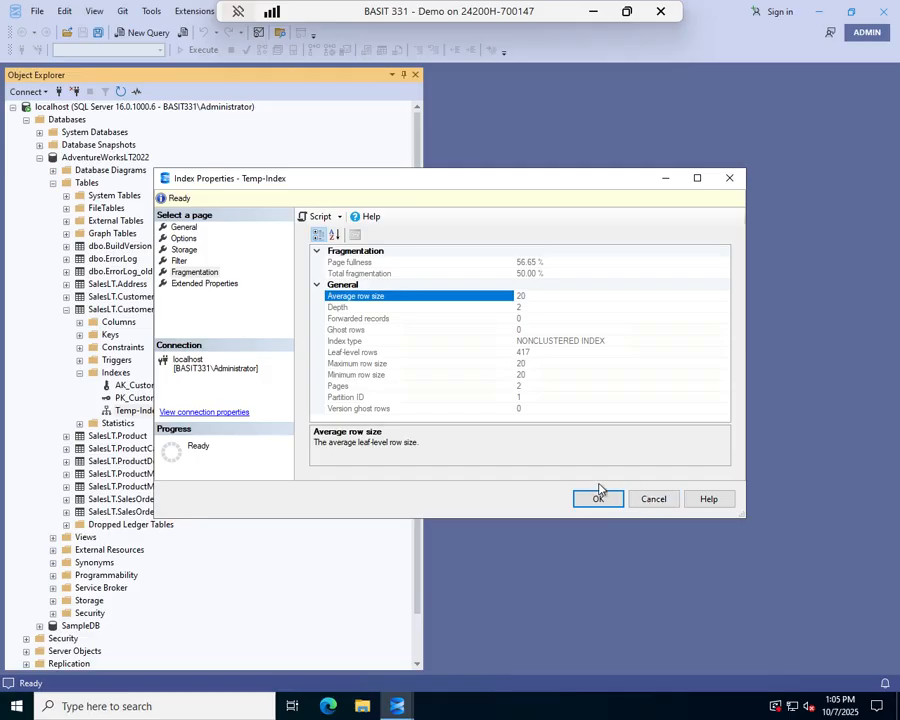
click(652, 499)
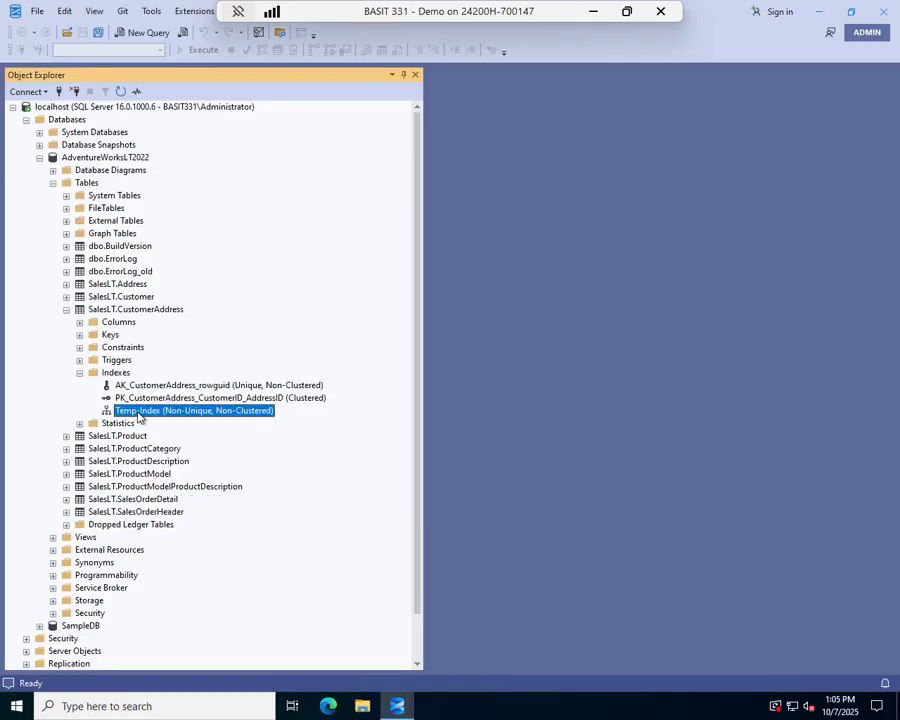
- Reorganize Temp-Index on the CustomerAddress table with large object column data compaction enabled
right_click(137, 411)
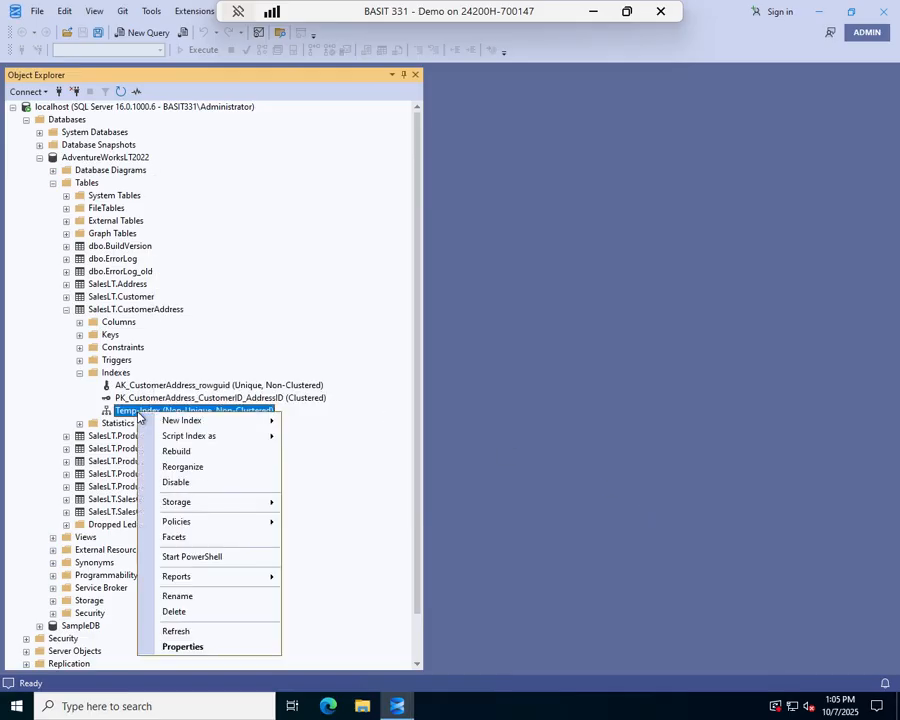
click(183, 467)
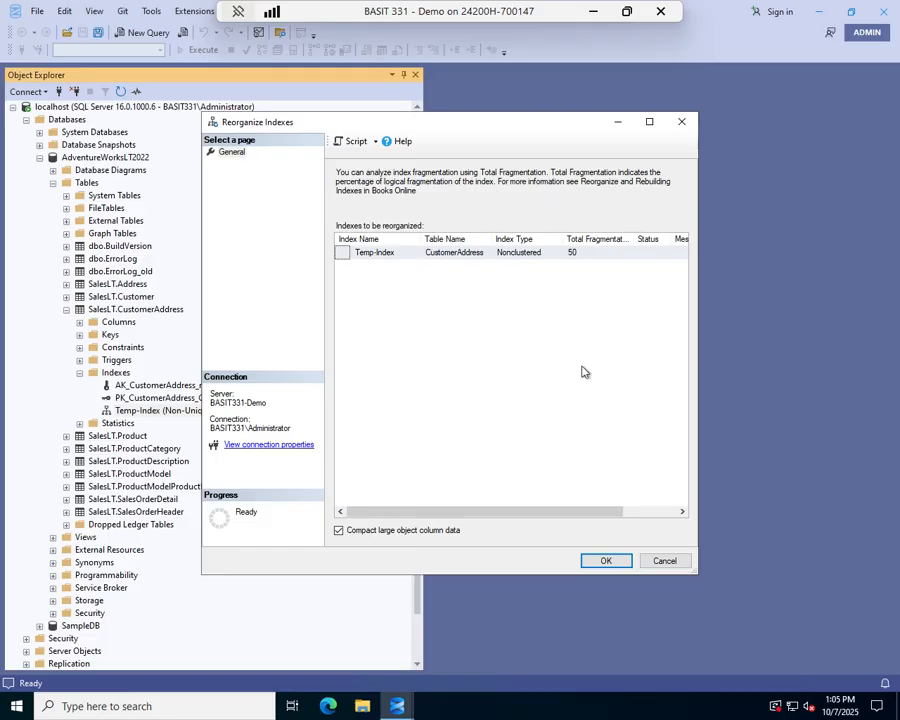
mouse_move(447, 518)
mouse_down()
mouse_move(548, 520)
mouse_move(450, 522)
mouse_up()
click(598, 561)
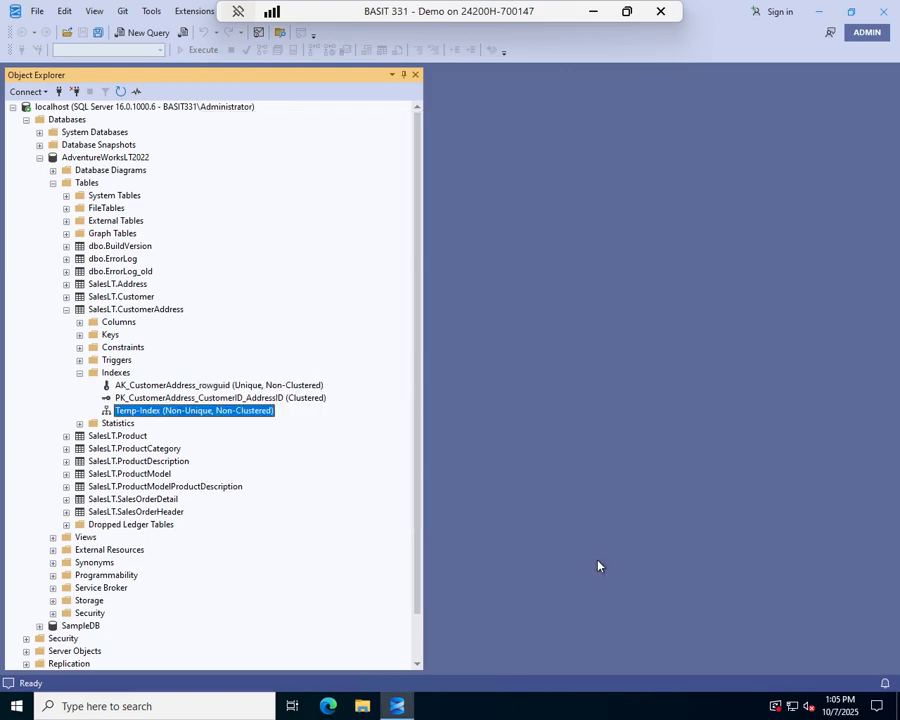
- Rebuild Temp-Index on the CustomerAddress table, checking its total fragmentation and the Online option first
right_click(207, 414)
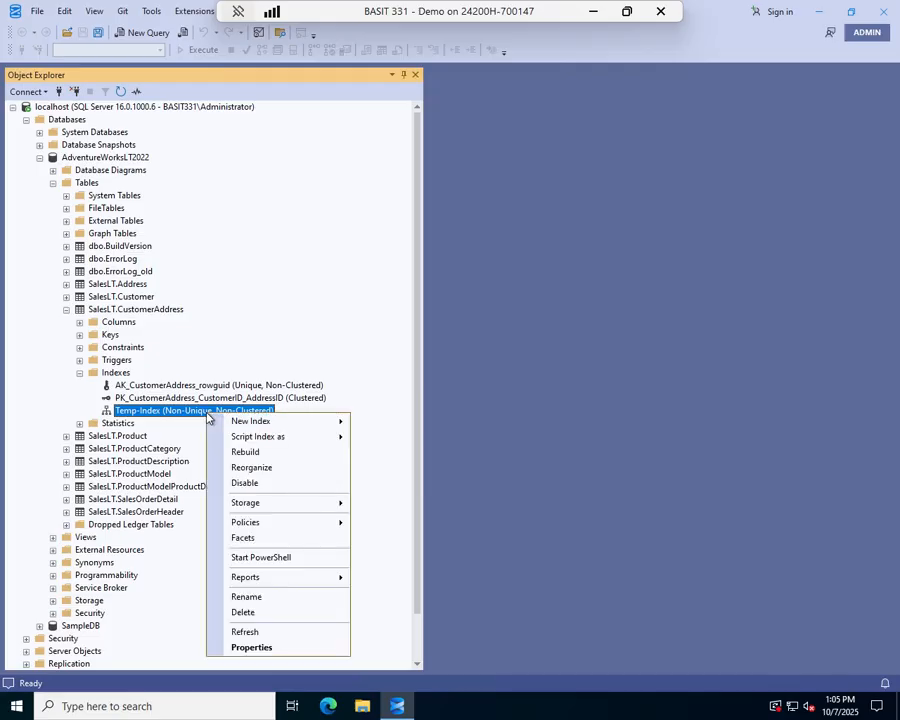
click(258, 454)
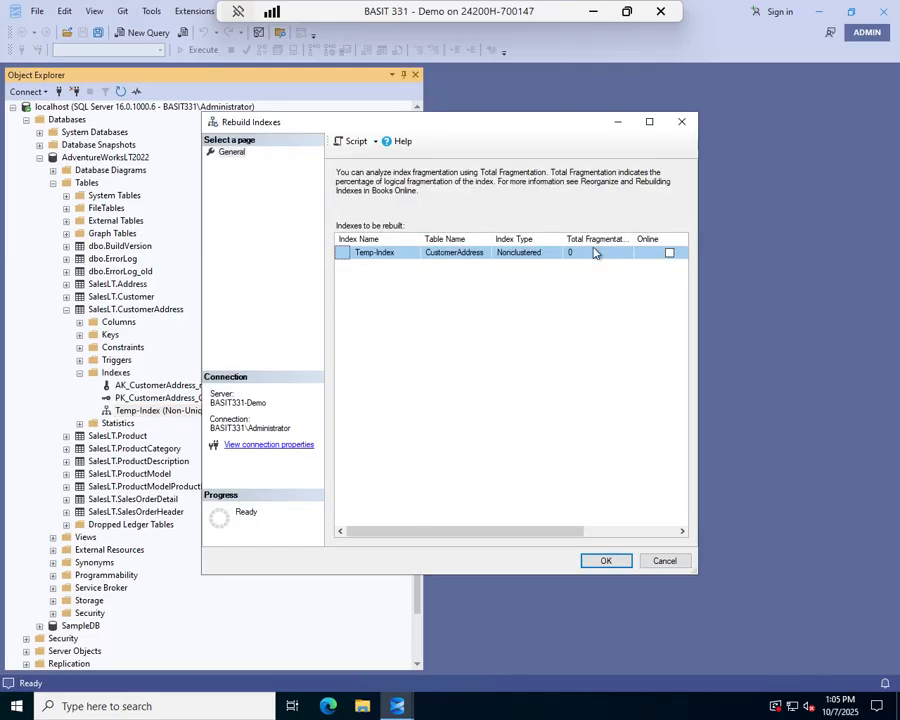
click(669, 254)
click(670, 255)
click(604, 564)
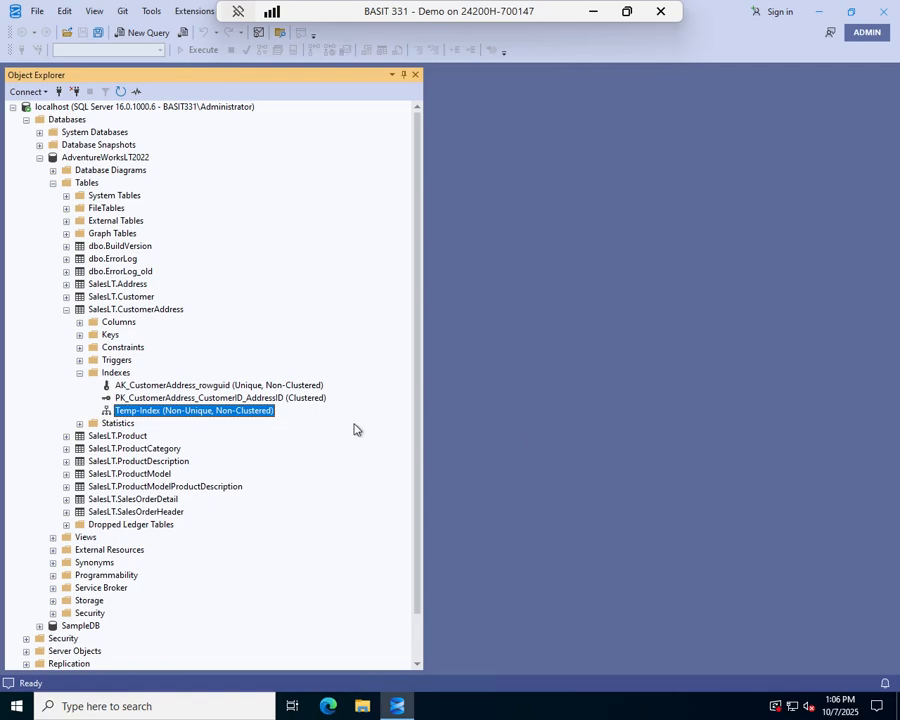
- Delete Temp-Index from the SalesLT.CustomerAddress table and collapse the table's Indexes folder and the table itself
right_click(189, 416)
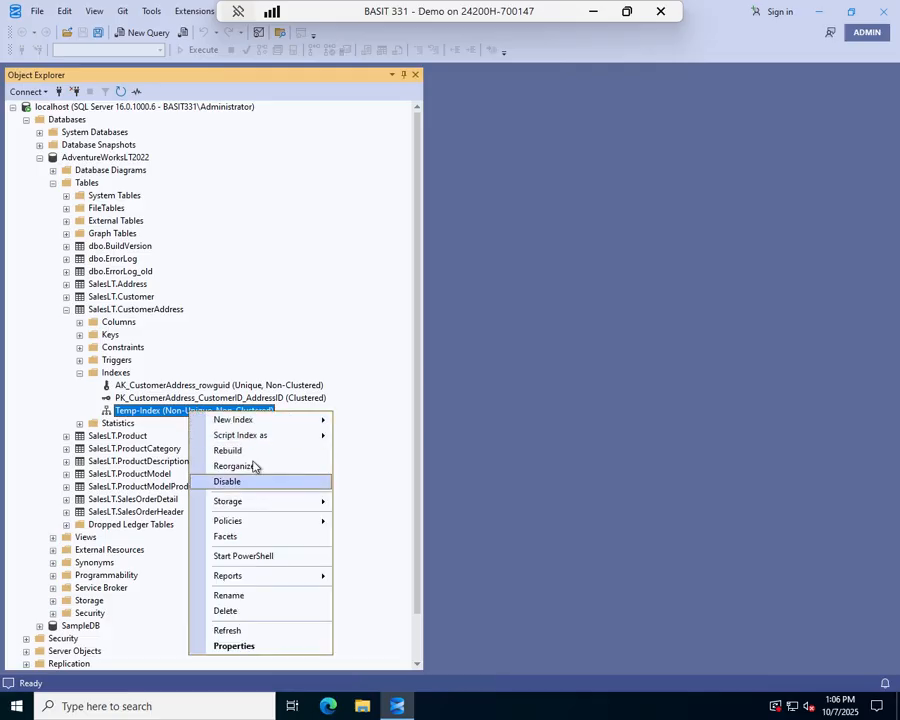
click(241, 610)
click(598, 558)
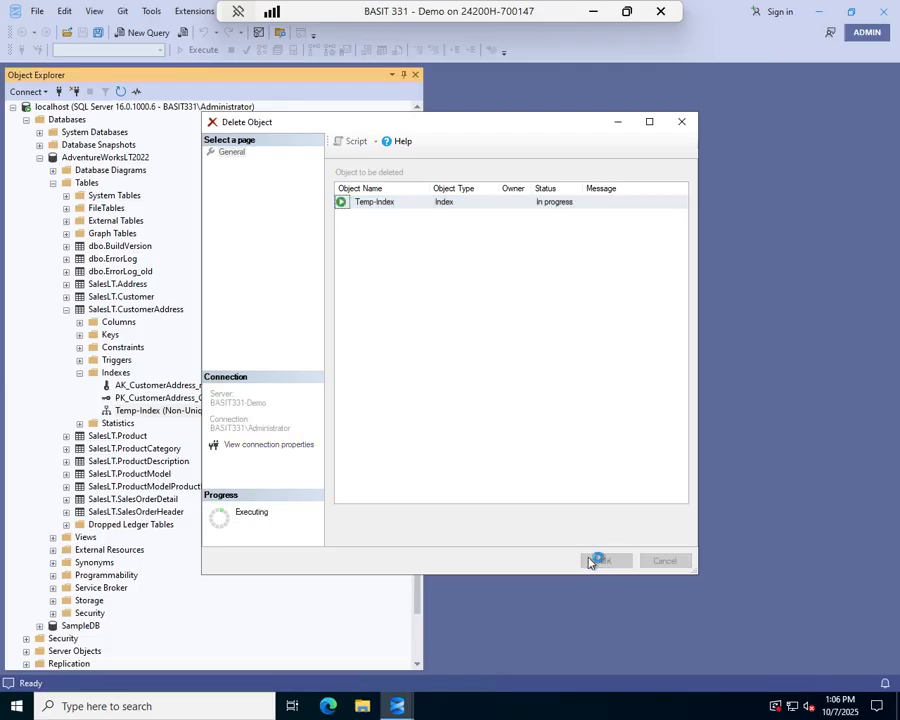
click(79, 373)
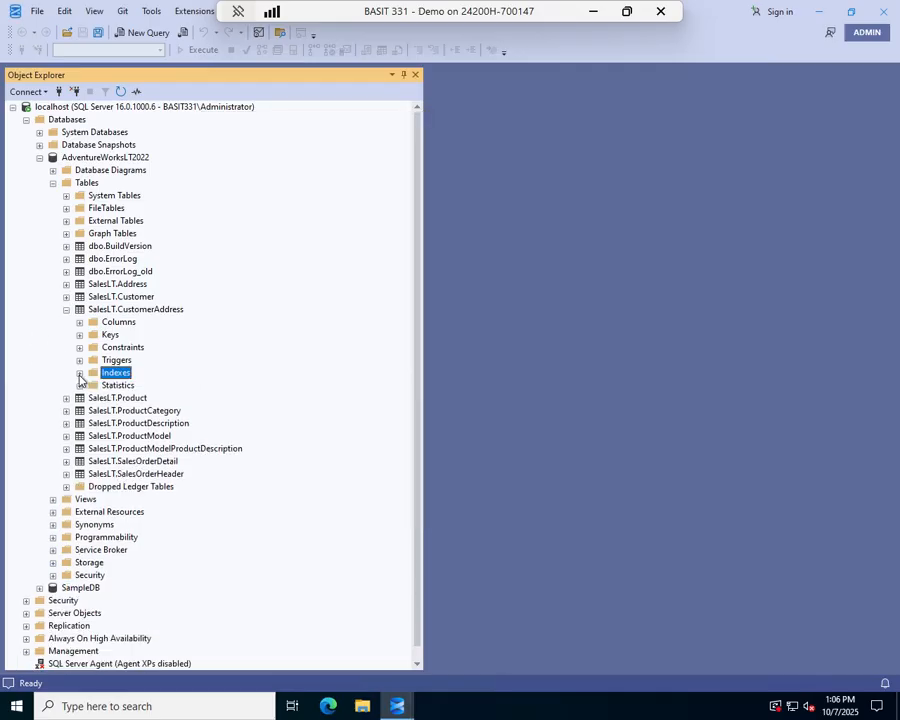
click(66, 310)
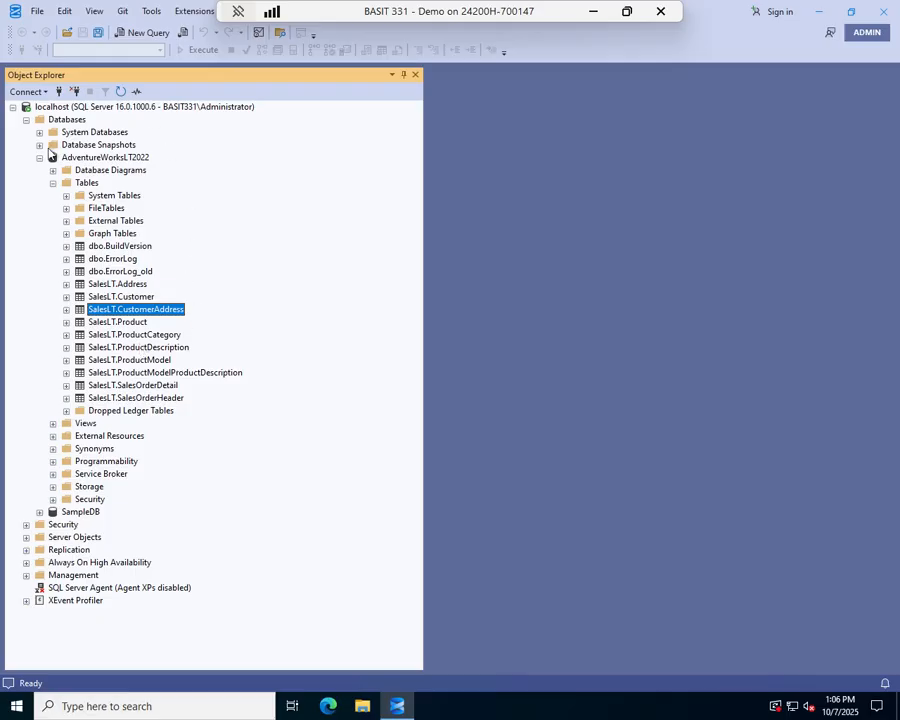
- Review the automatic statistics creation and update options in the AdventureWorksLT2022 database properties, and collapse the Databases tree
click(96, 158)
right_click(112, 158)
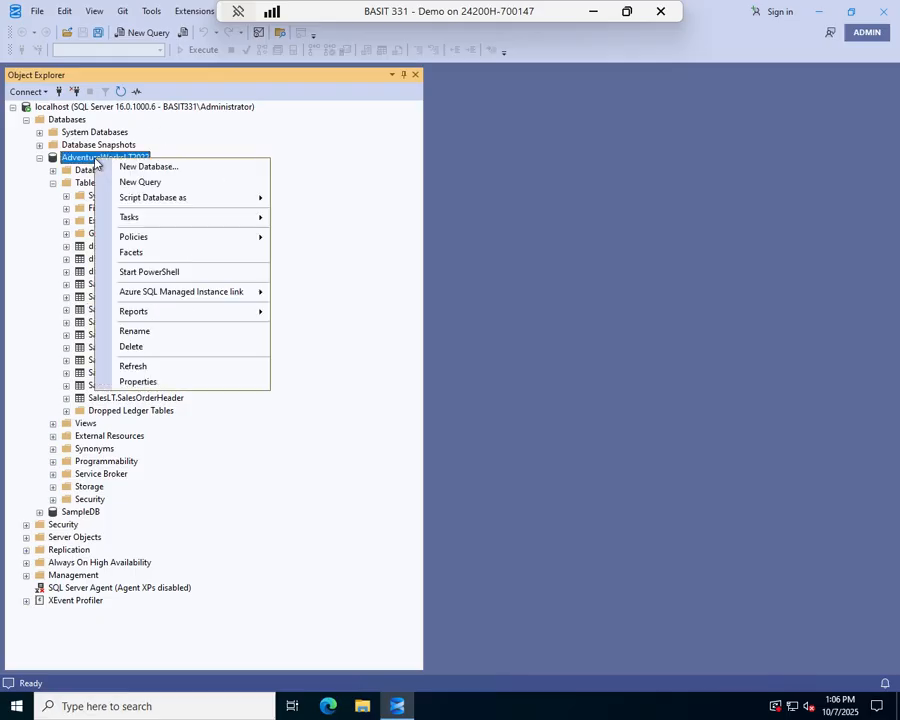
click(183, 389)
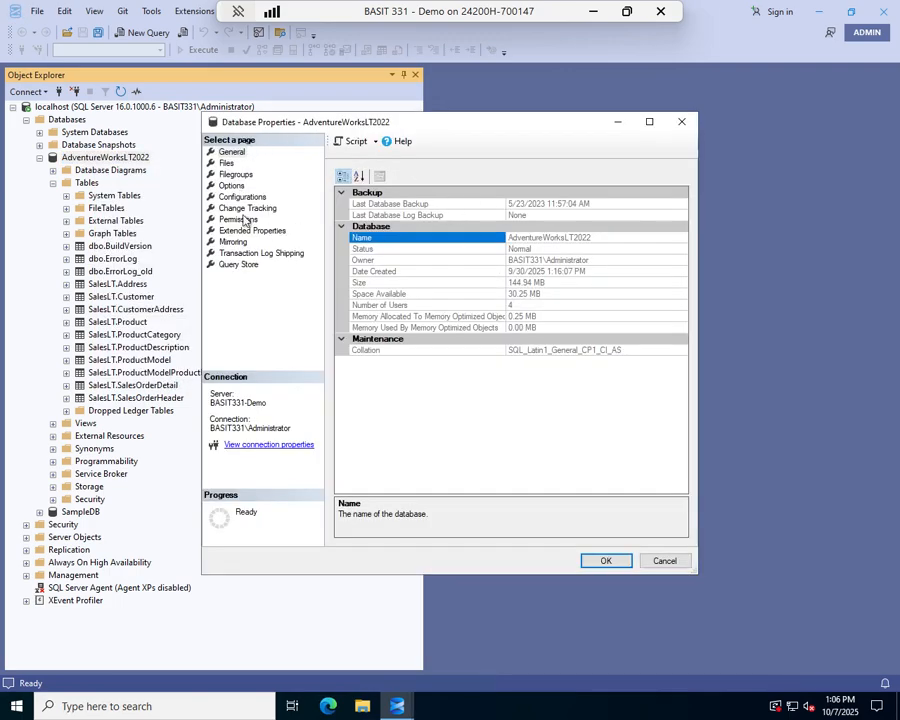
click(228, 187)
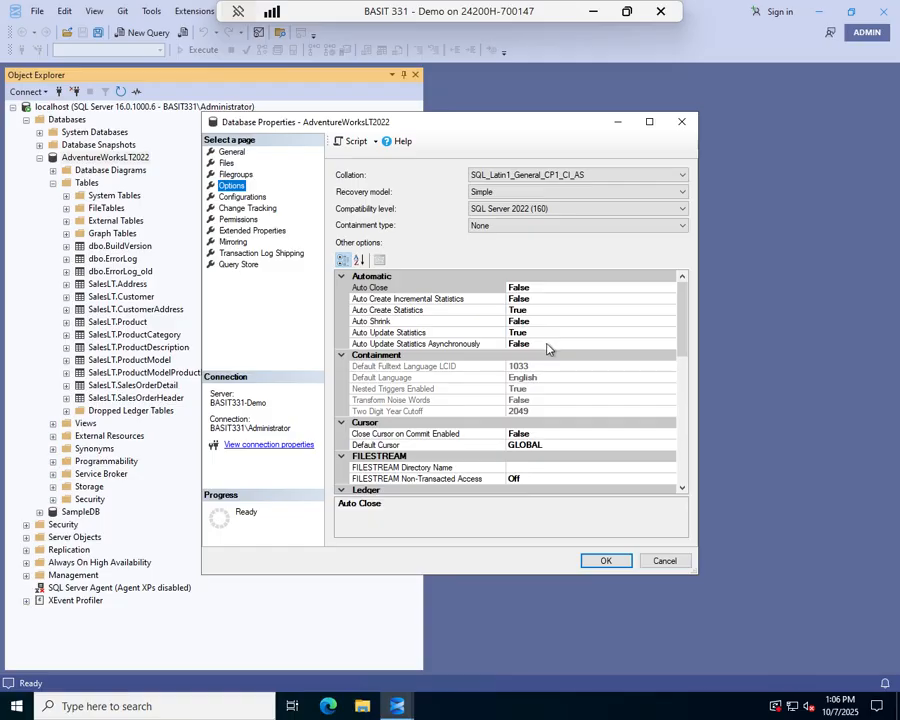
click(446, 345)
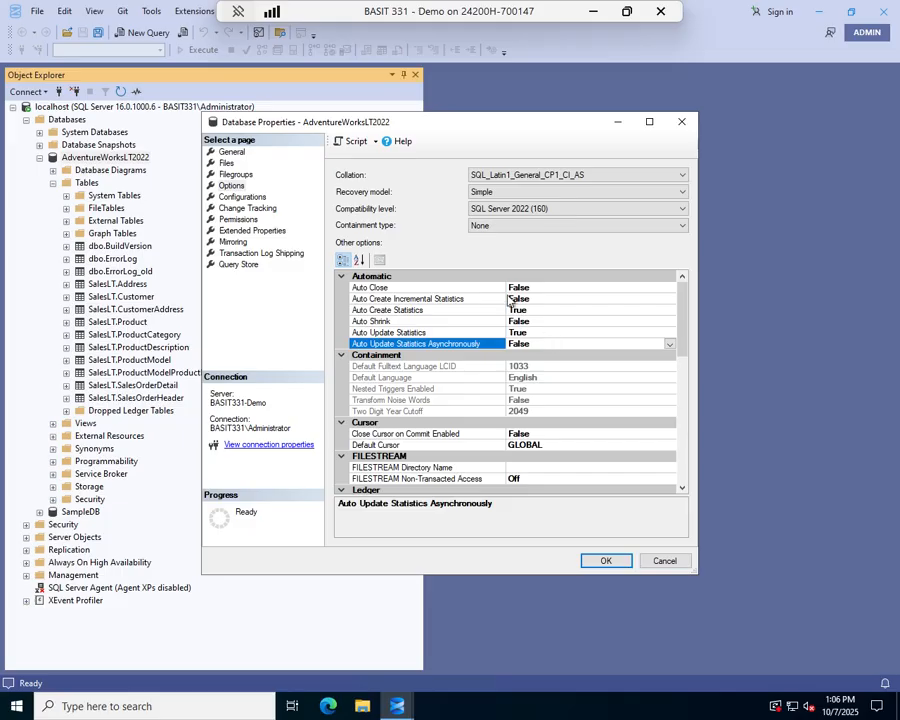
click(371, 299)
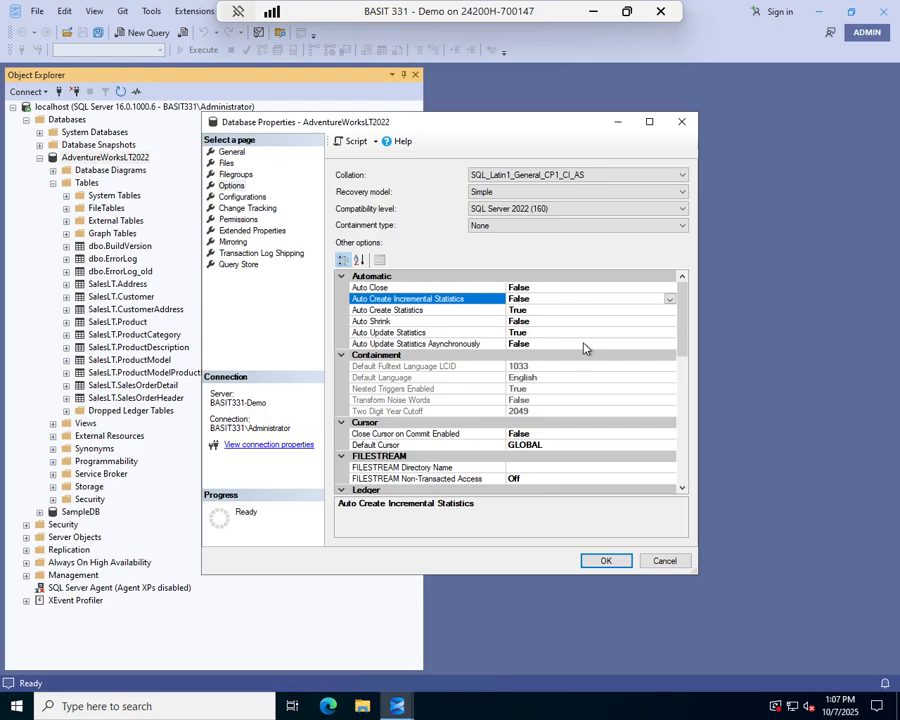
click(612, 561)
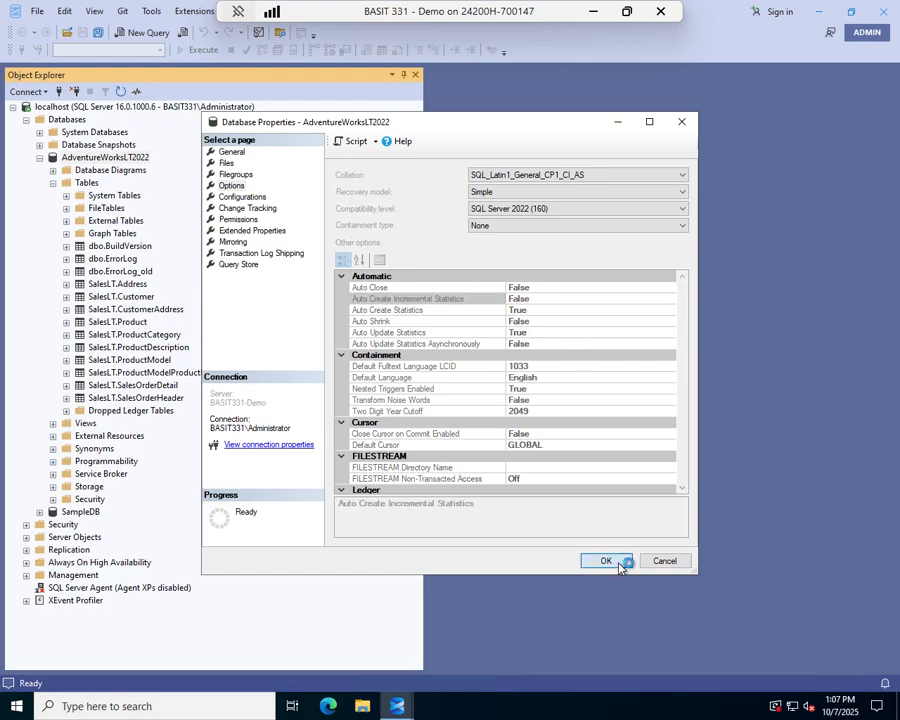
click(39, 158)
click(26, 120)
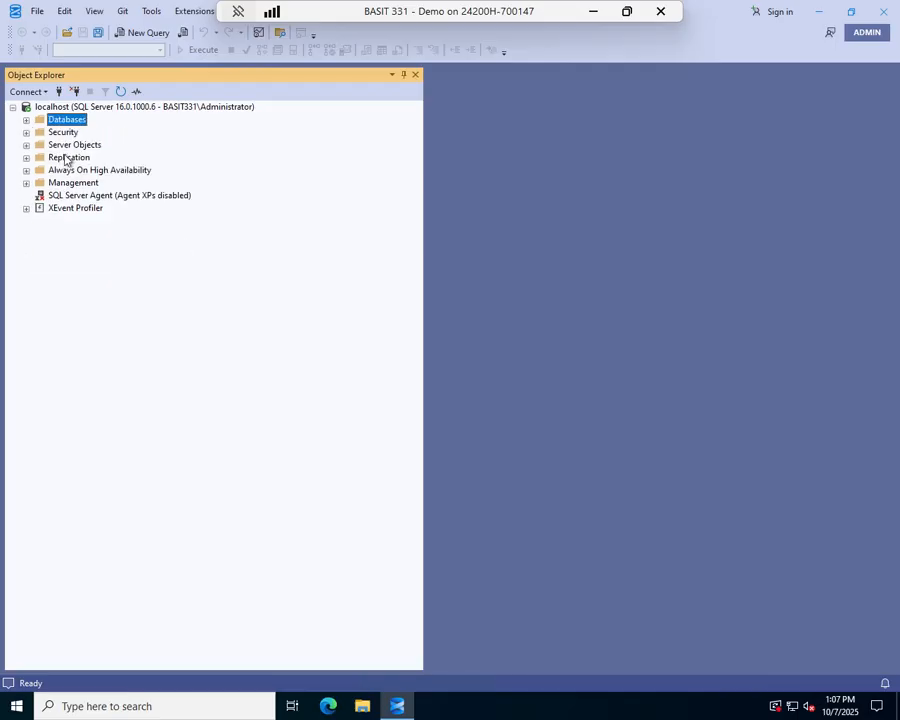